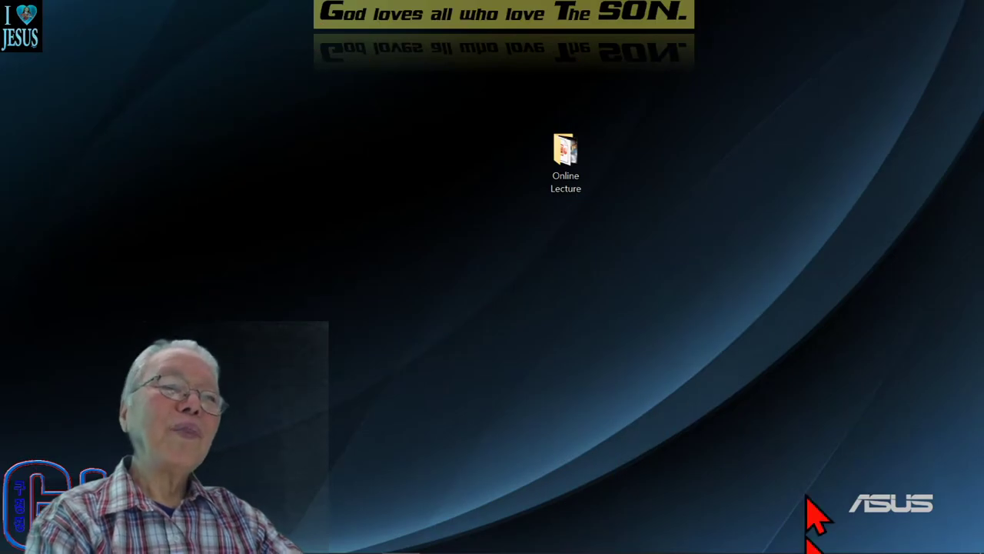
# - Open the PowerDirector project file (.pds) from the Desktop folder and get the file browser window out of the way
pyautogui.moveTo(389, 550)
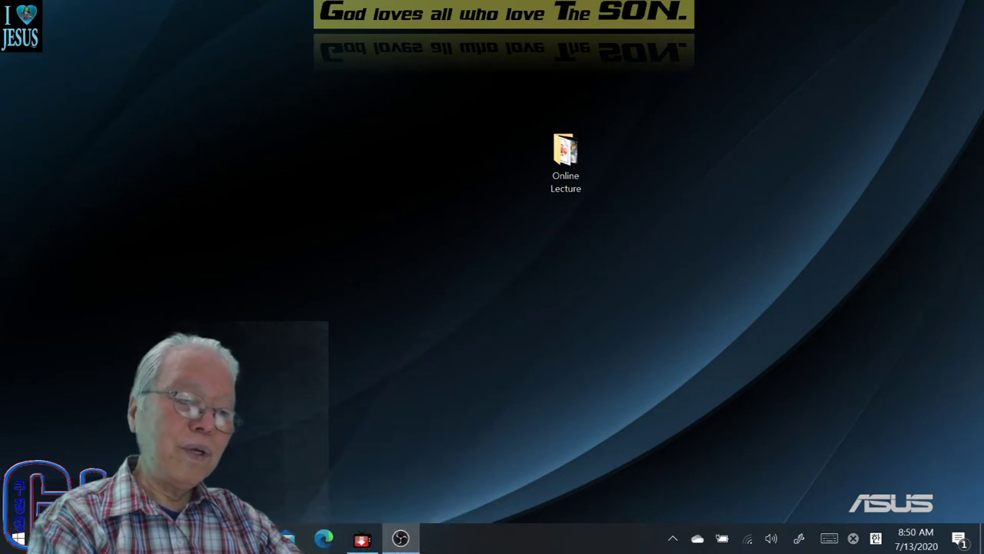
pyautogui.click(286, 538)
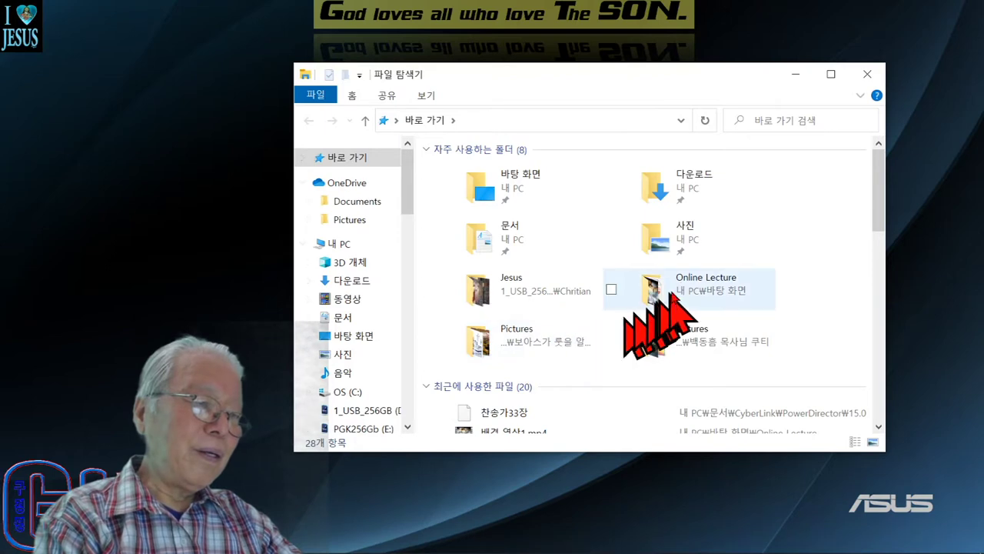
pyautogui.click(363, 340)
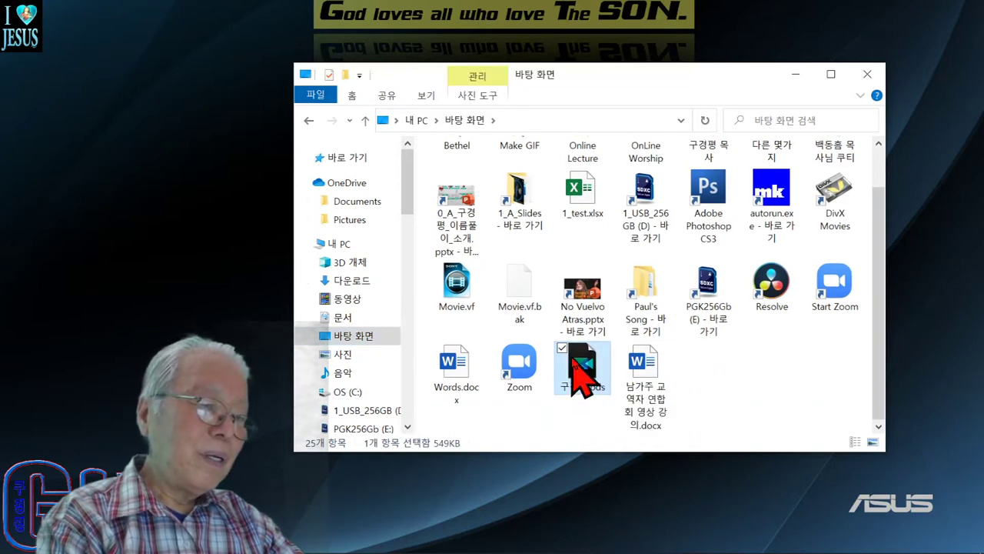
pyautogui.doubleClick(573, 360)
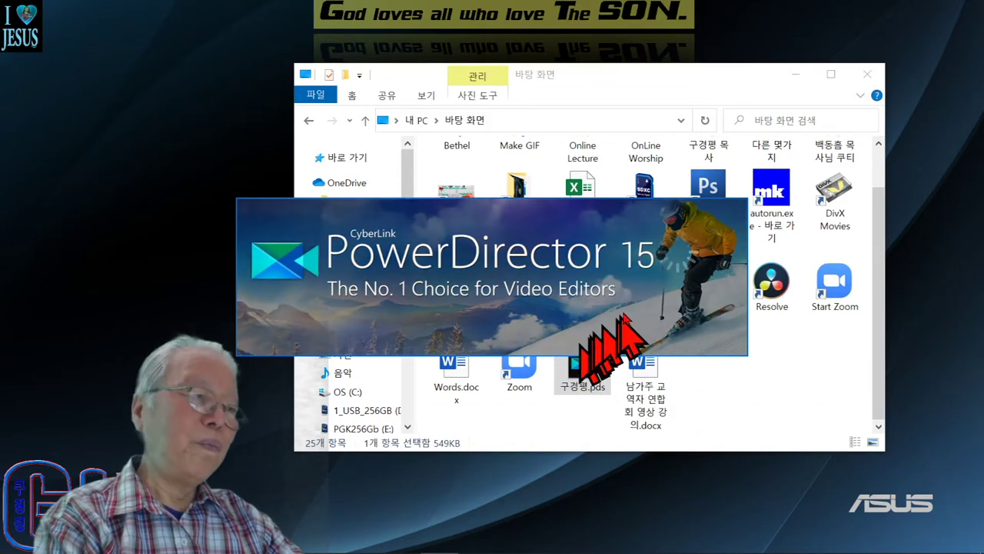
pyautogui.click(795, 76)
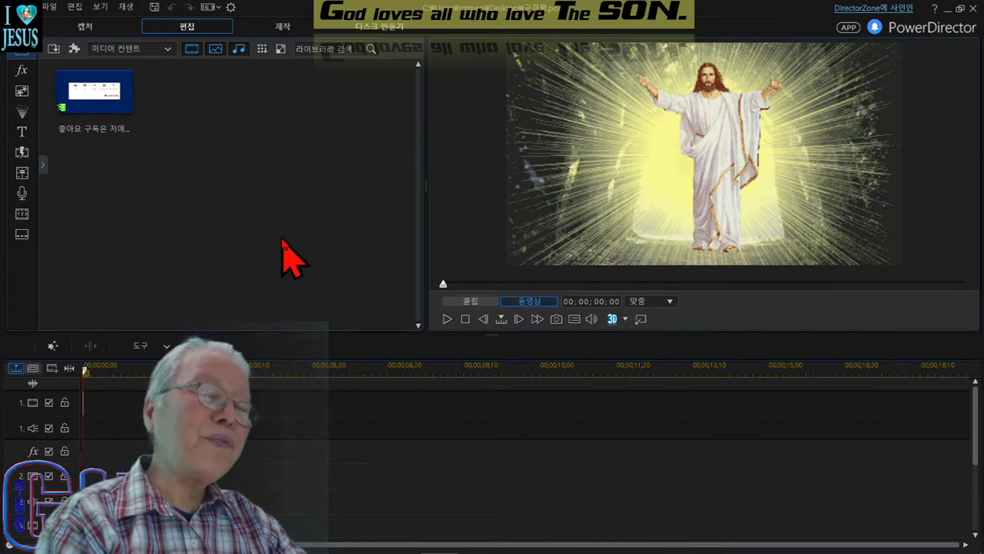
# - Switch back to File Explorer and open the Online Lecture folder on the Desktop
pyautogui.moveTo(254, 553)
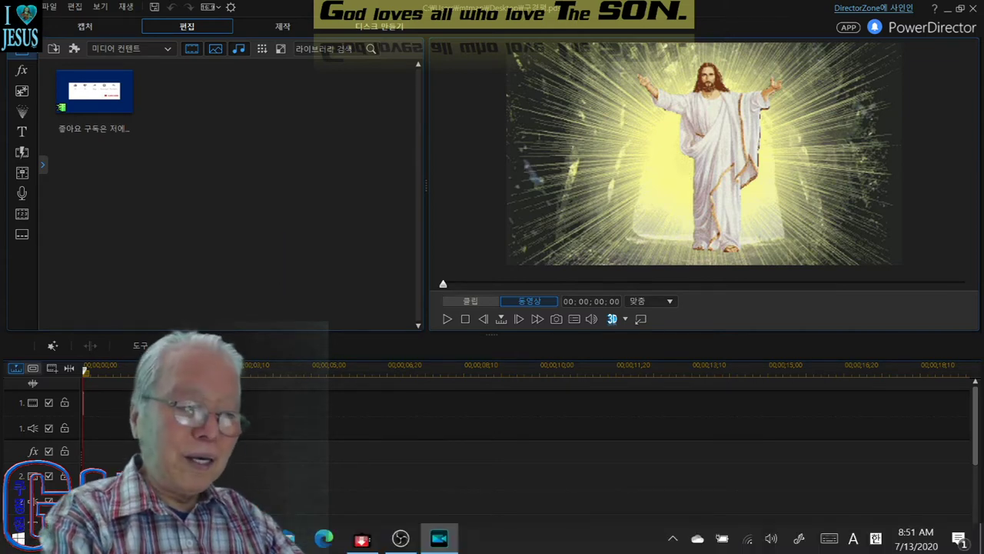
pyautogui.click(273, 473)
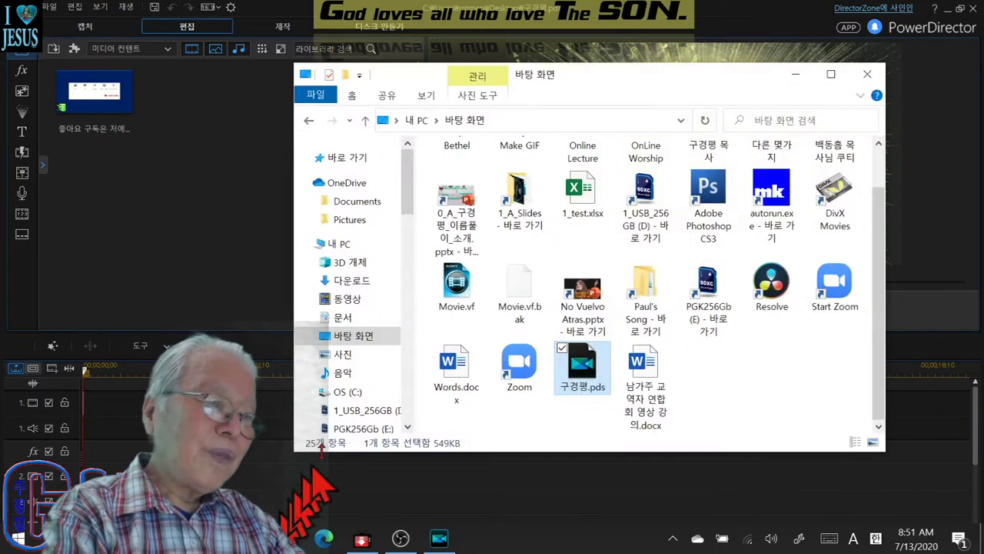
pyautogui.scroll(1, 569, 297)
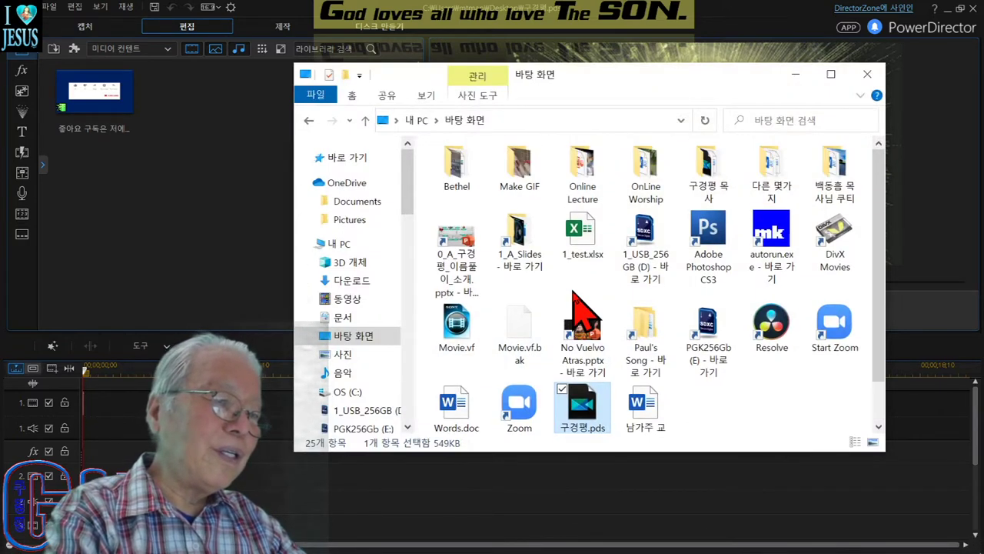
pyautogui.doubleClick(581, 165)
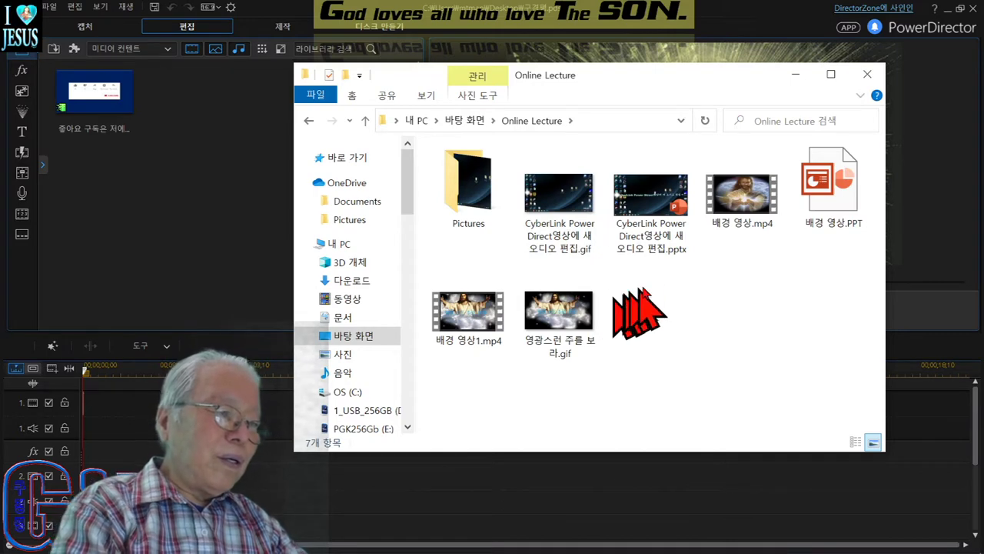
# - Import the video 배경 영상.mp4 from the Online Lecture folder into PowerDirector's media library
pyautogui.click(731, 205)
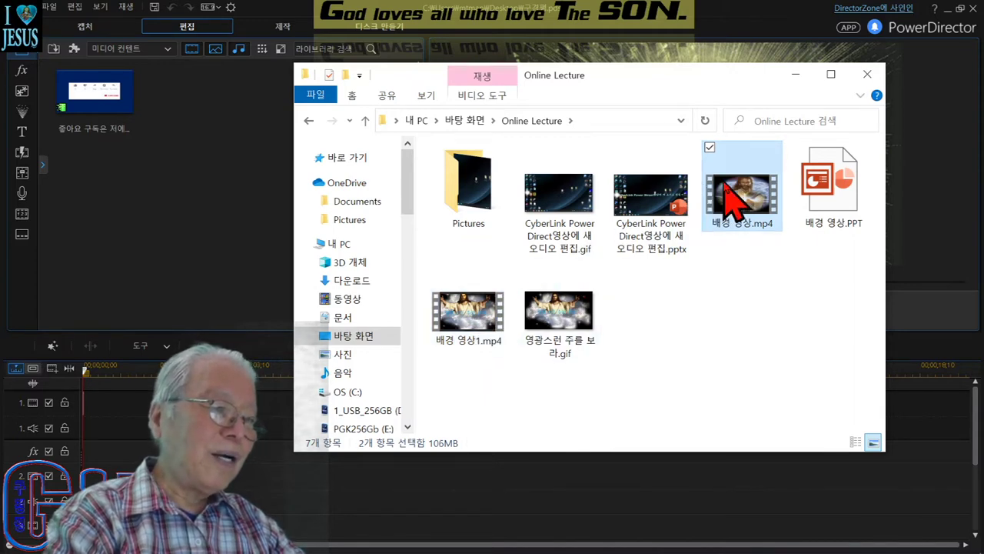
pyautogui.moveTo(725, 185); pyautogui.dragTo(747, 216)
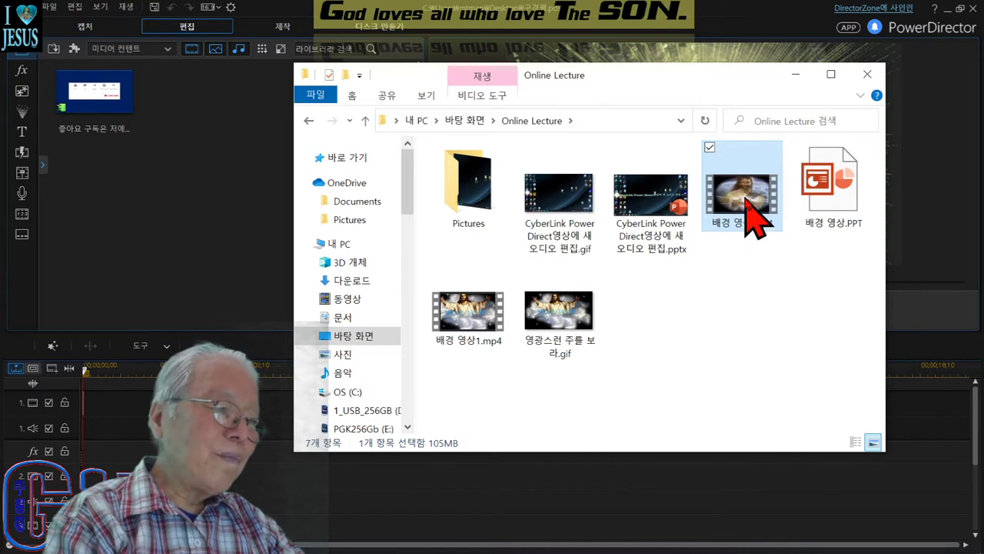
pyautogui.click(747, 318)
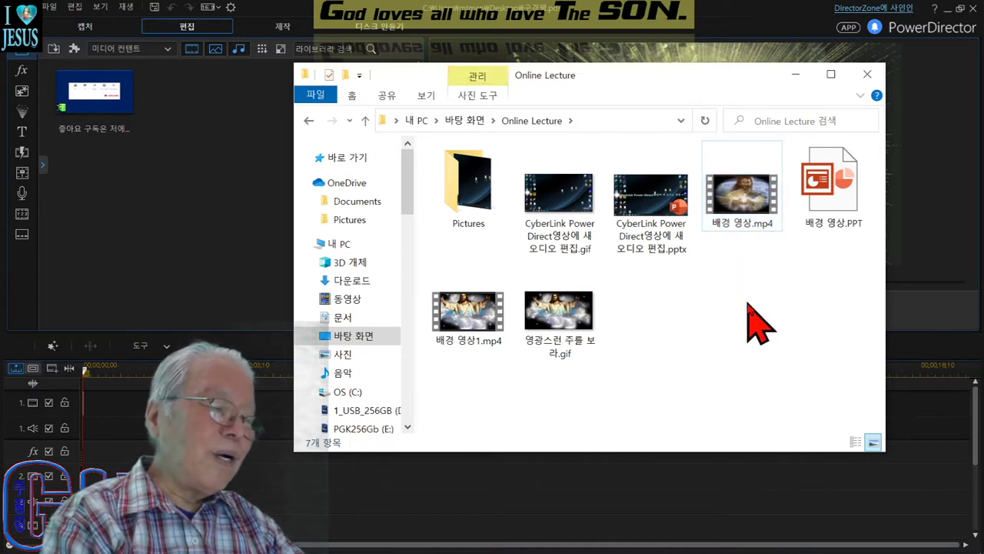
pyautogui.click(742, 221)
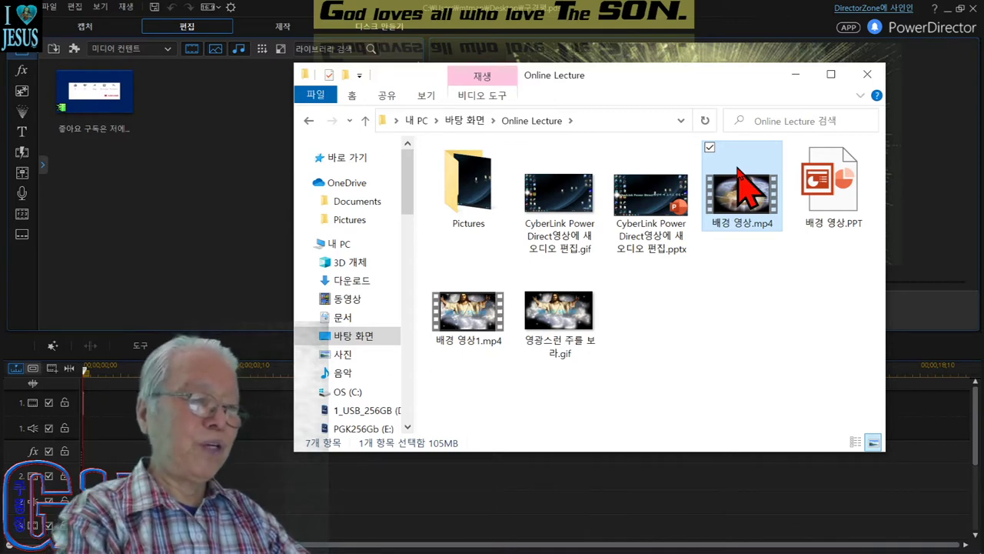
pyautogui.moveTo(738, 167); pyautogui.dragTo(219, 250)
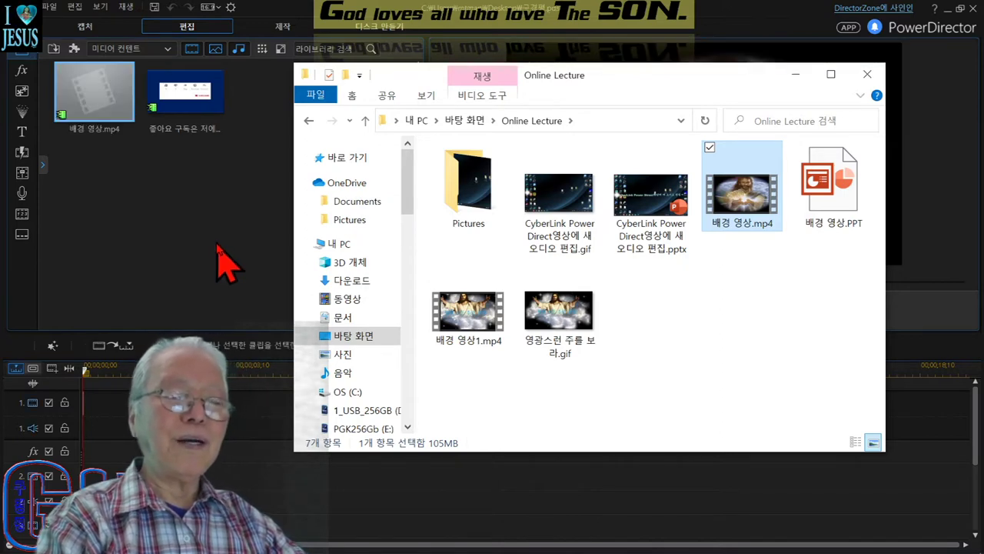
# - Place 배경 영상.mp4 at the start of video track 1 using the overwrite option (덮어쓰기) and briefly preview the timeline
pyautogui.click(107, 100)
pyautogui.moveTo(107, 102); pyautogui.dragTo(119, 307)
pyautogui.moveTo(115, 348); pyautogui.dragTo(57, 405)
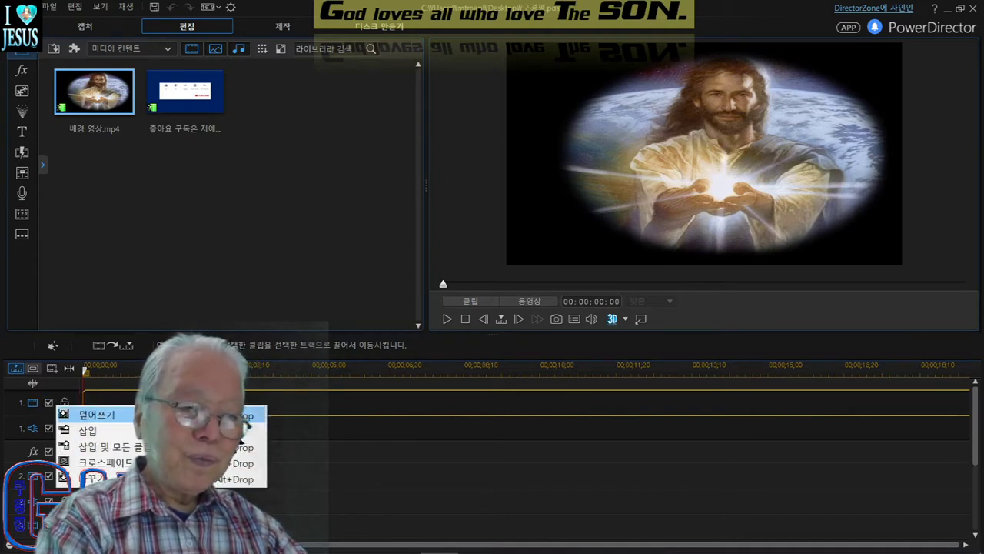
pyautogui.click(77, 414)
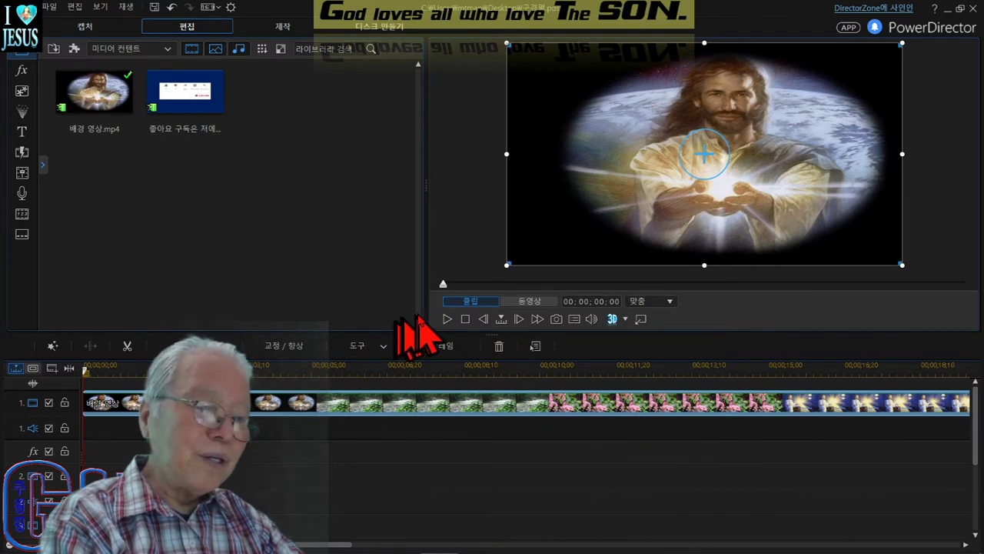
pyautogui.click(446, 317)
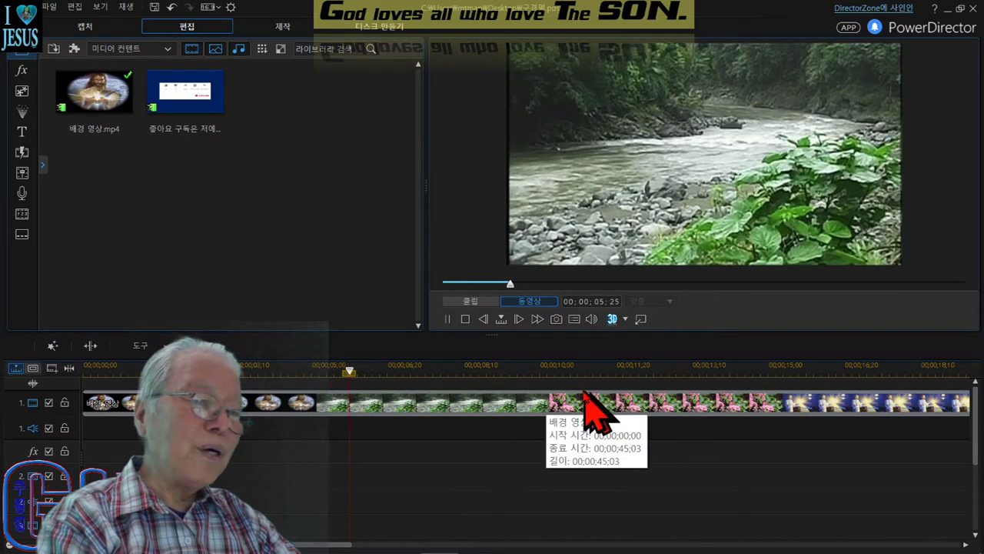
pyautogui.click(465, 318)
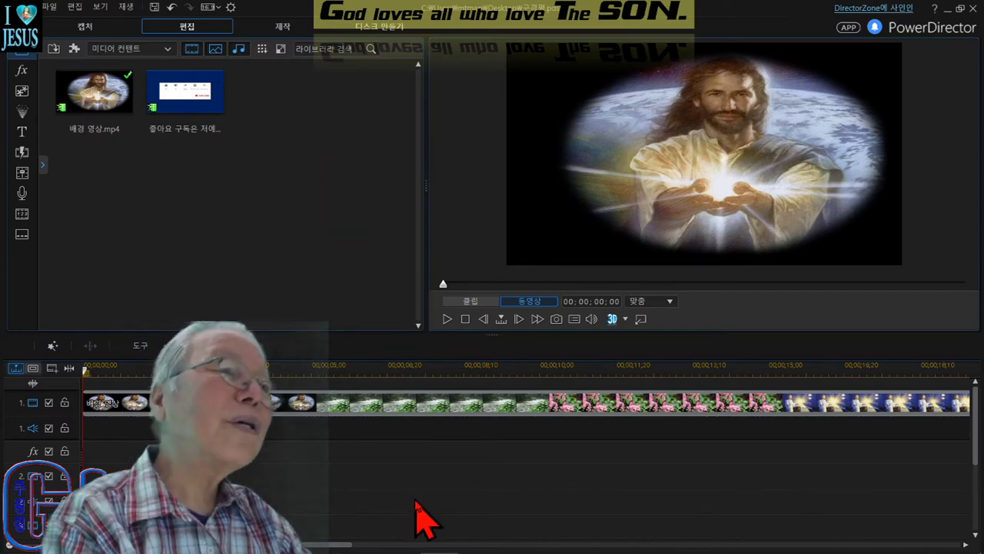
# - Import 배경 영상1.mp4 from File Explorer's Online Lecture folder into PowerDirector's media library
pyautogui.moveTo(417, 552)
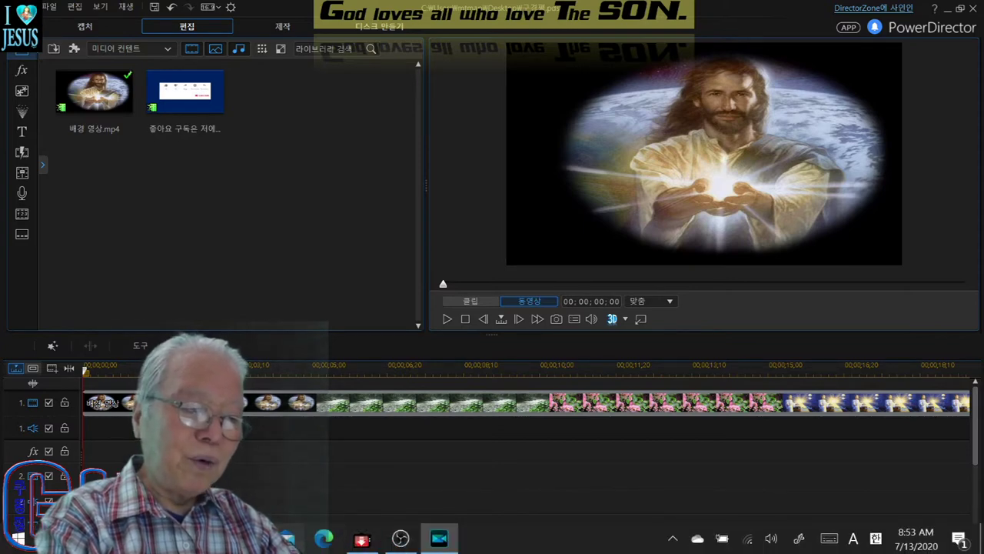
pyautogui.click(289, 538)
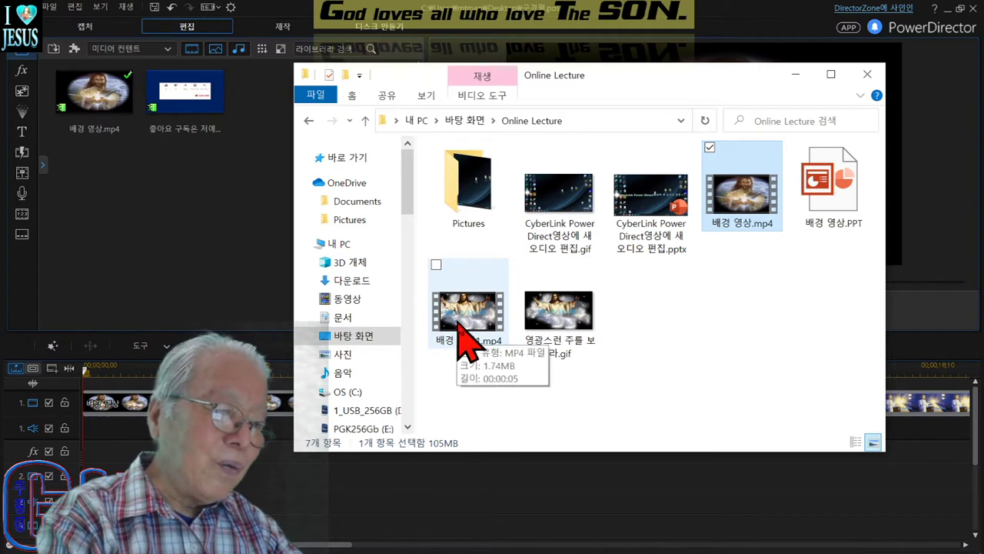
pyautogui.click(470, 344)
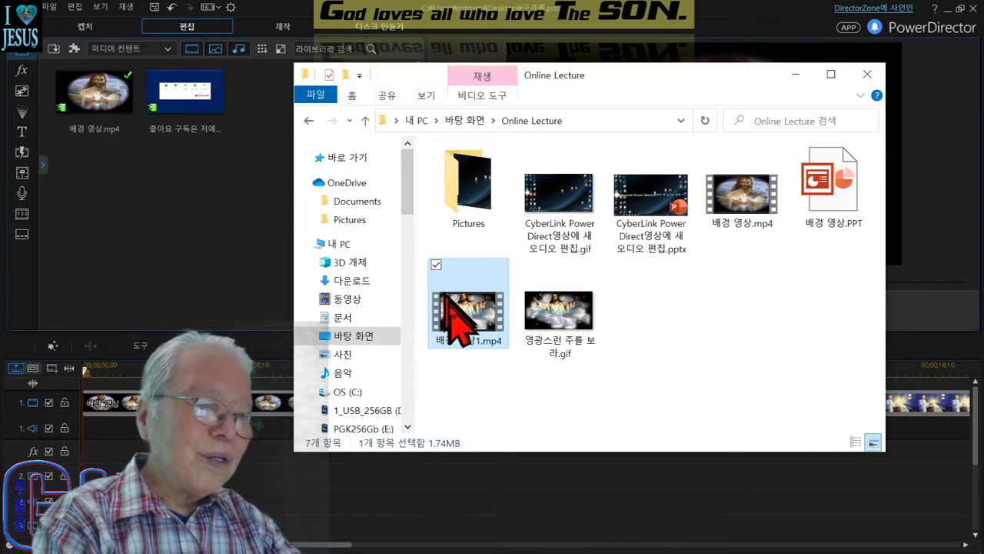
pyautogui.moveTo(450, 305); pyautogui.dragTo(211, 246)
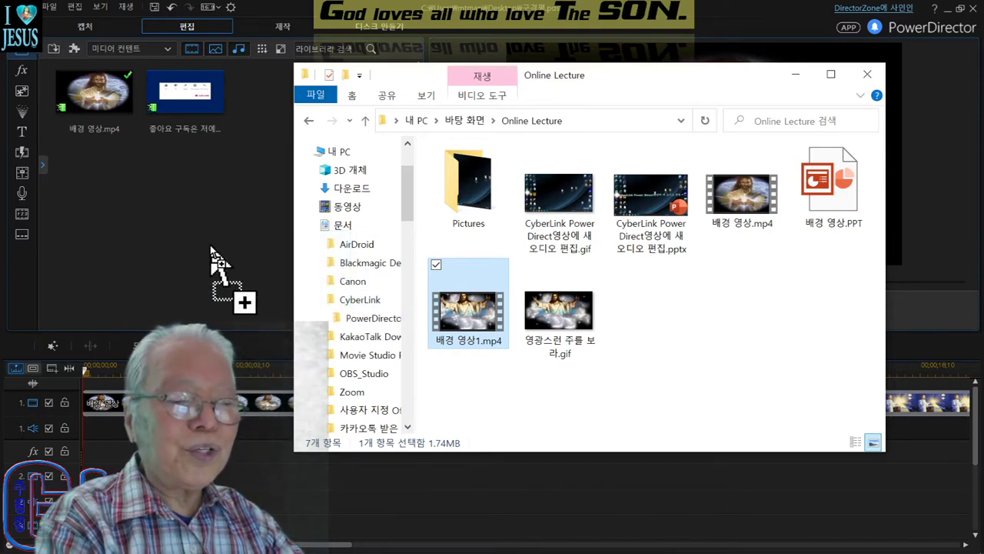
pyautogui.moveTo(211, 246); pyautogui.dragTo(211, 246)
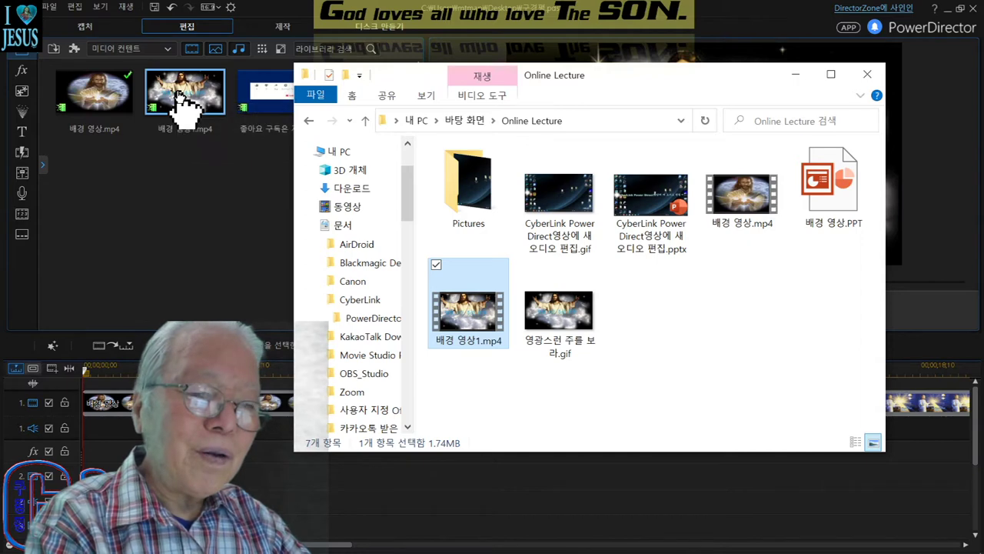
# - Insert (삽입) 배경 영상1.mp4 at the start of video track 1, ahead of the existing clip, and preview the sequence
pyautogui.moveTo(185, 104); pyautogui.dragTo(88, 399)
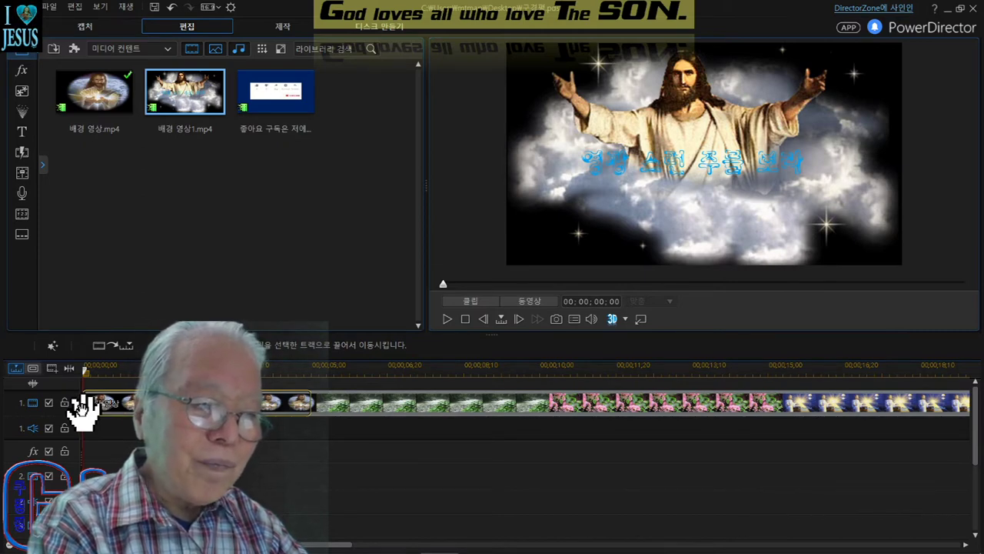
pyautogui.moveTo(83, 407); pyautogui.dragTo(83, 409)
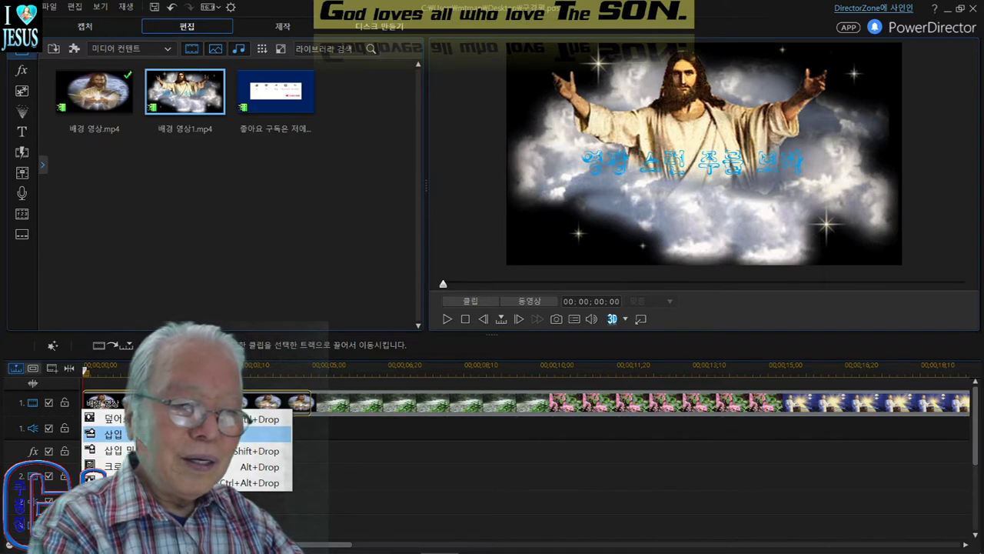
pyautogui.click(139, 434)
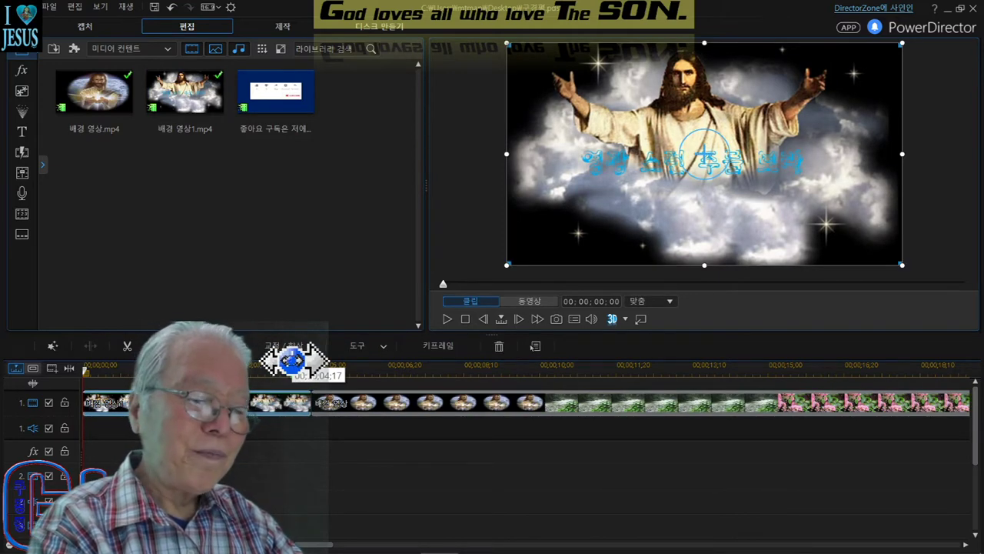
pyautogui.click(447, 318)
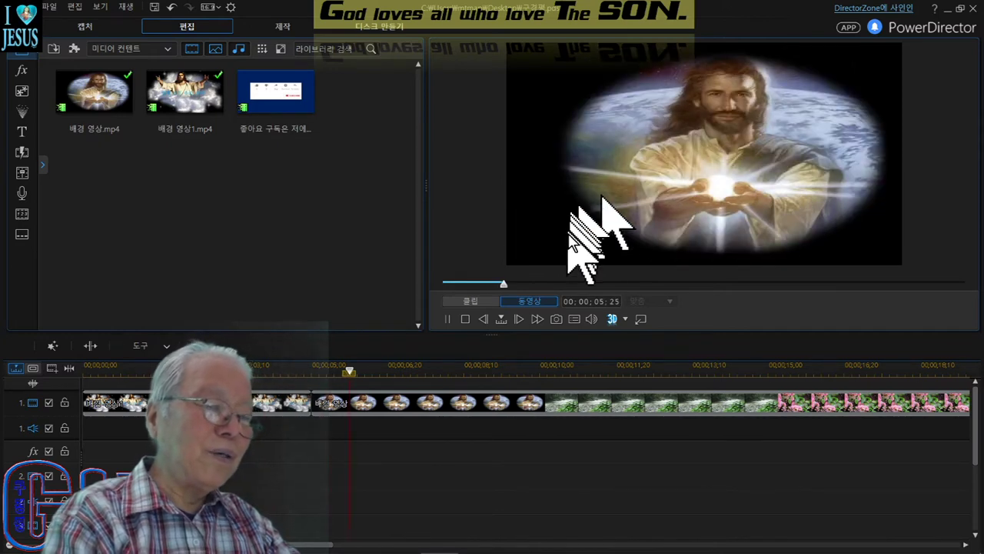
pyautogui.click(463, 320)
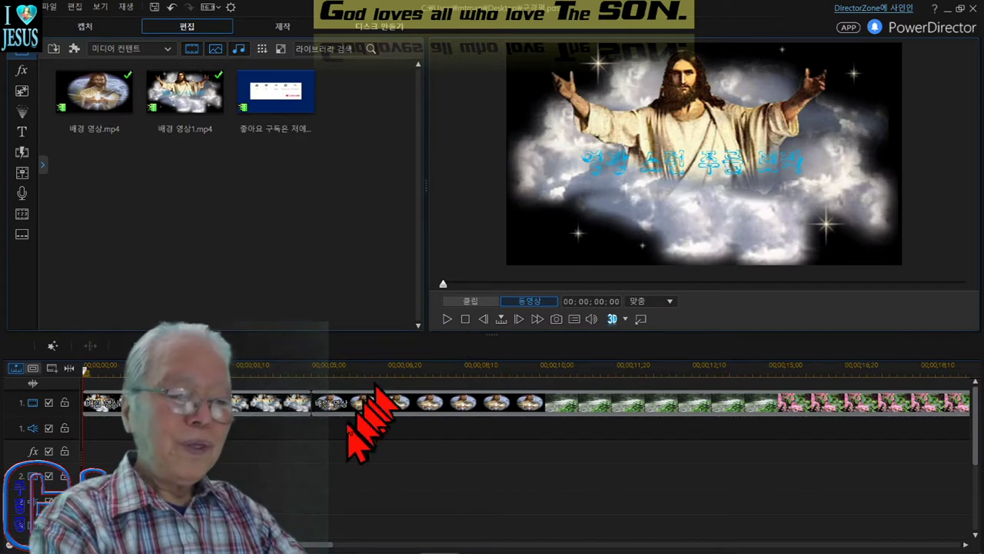
# - Switch to File Explorer and open the hymn folder 1_찬송가_1~645_mp3 on the drive 1_USB_256GB (D:)
pyautogui.moveTo(296, 550)
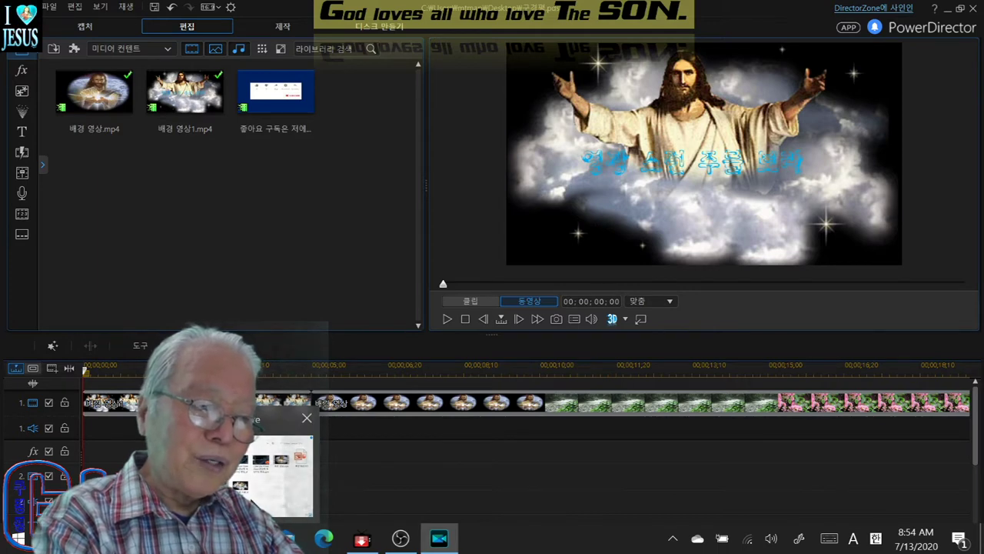
pyautogui.click(273, 473)
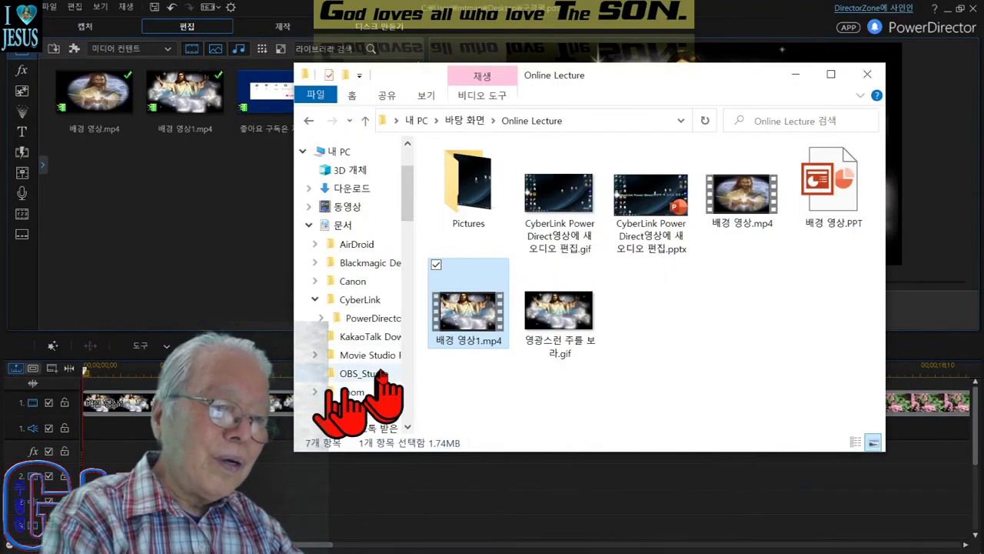
pyautogui.moveTo(408, 206); pyautogui.dragTo(412, 287)
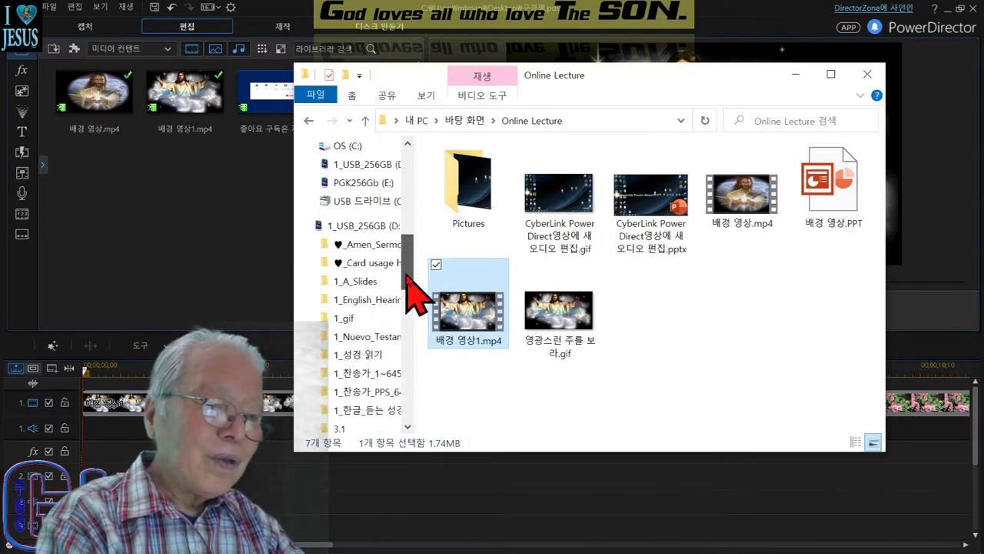
pyautogui.click(379, 376)
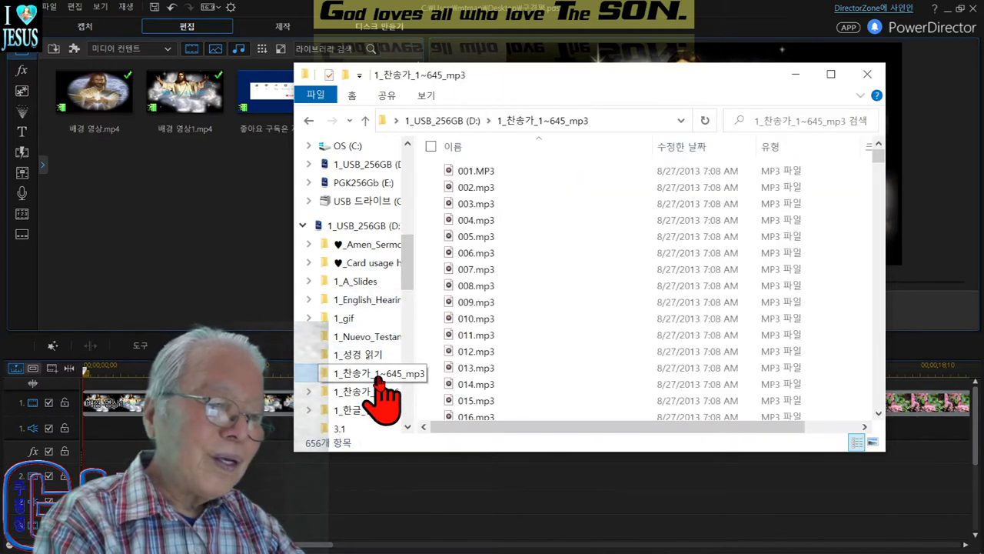
# - Import the hymn audio file 033.mp3 into PowerDirector's media library
pyautogui.scroll(-4, 567, 362)
pyautogui.scroll(-4, 561, 348)
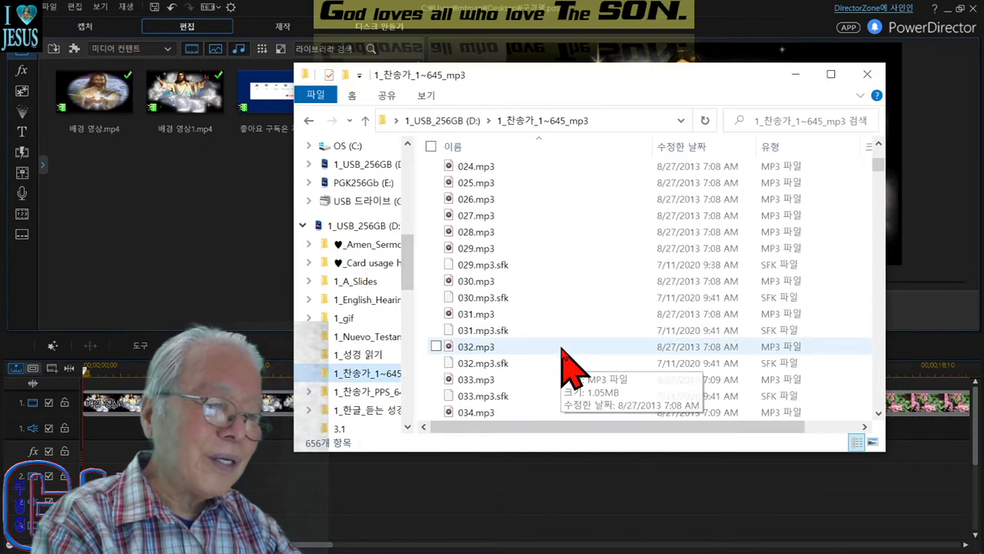
pyautogui.click(473, 380)
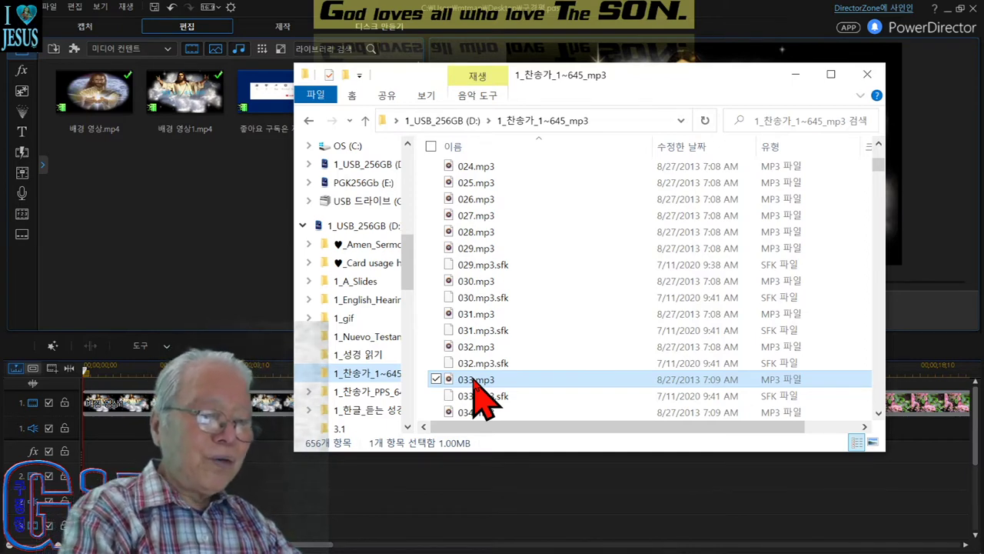
pyautogui.moveTo(475, 380); pyautogui.dragTo(186, 247)
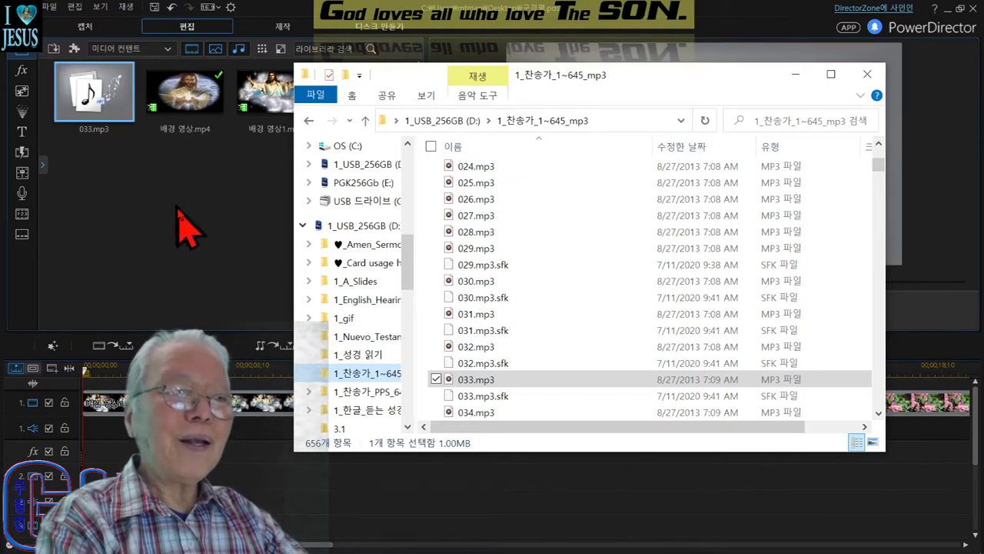
# - Place 033.mp3 on audio track 1 at the start of the timeline
pyautogui.click(90, 98)
pyautogui.moveTo(91, 98)
pyautogui.mouseDown()
pyautogui.moveTo(95, 412)
pyautogui.moveTo(86, 435)
pyautogui.mouseUp()
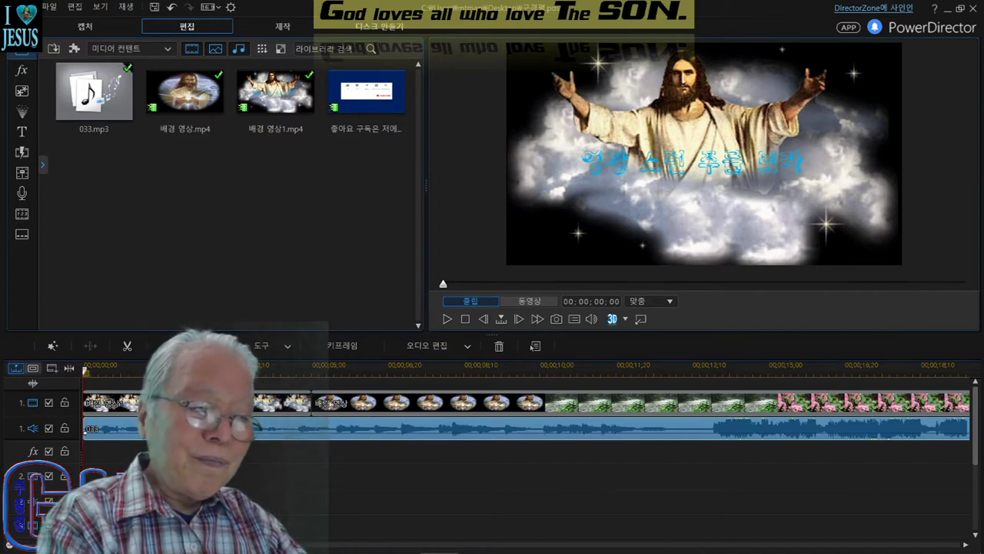
# - Place a second copy of 배경 영상.mp4 on video track 1, just past the end of the 033 hymn audio
pyautogui.hscroll(10, 527, 408)
pyautogui.hscroll(10, 526, 403)
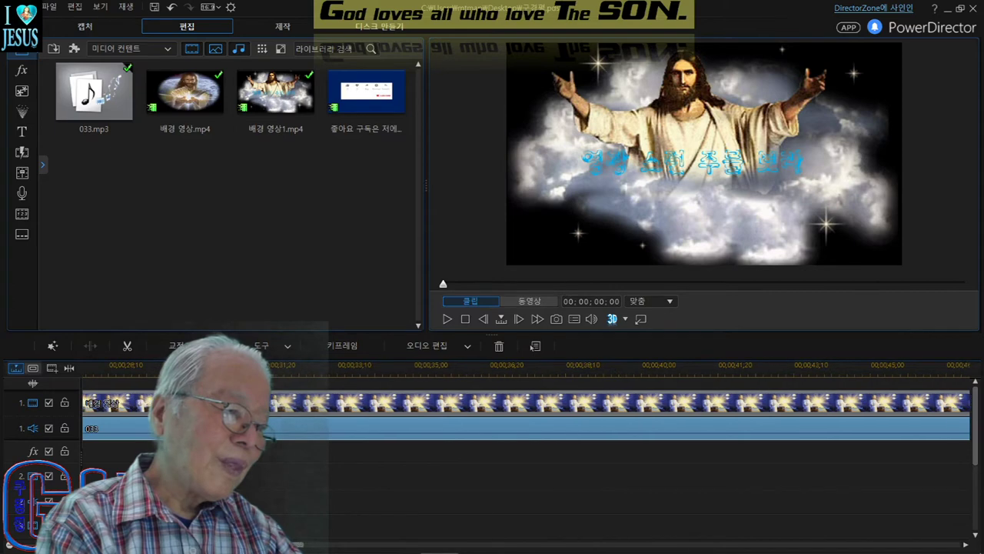
pyautogui.hscroll(2, 527, 404)
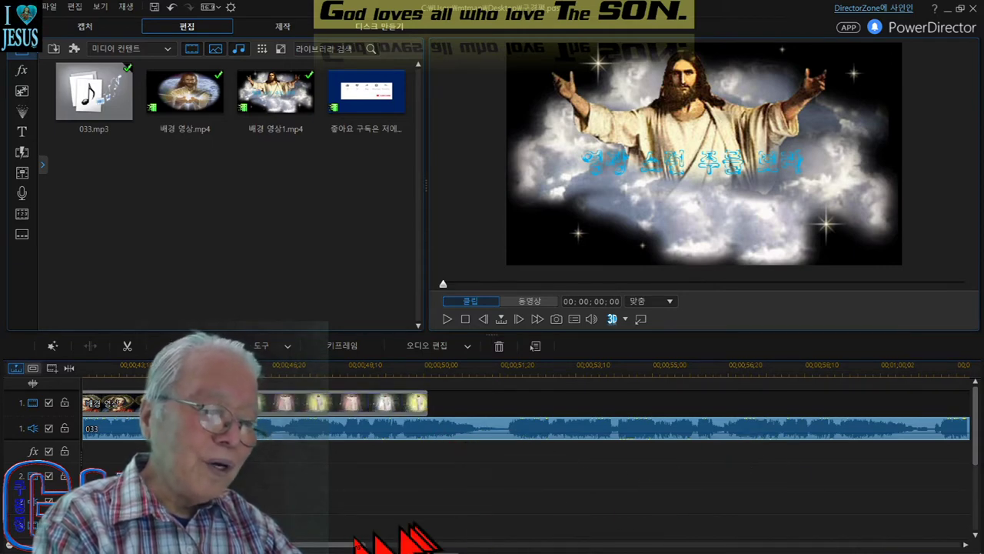
pyautogui.moveTo(345, 548); pyautogui.dragTo(715, 548)
pyautogui.moveTo(792, 544); pyautogui.dragTo(886, 546)
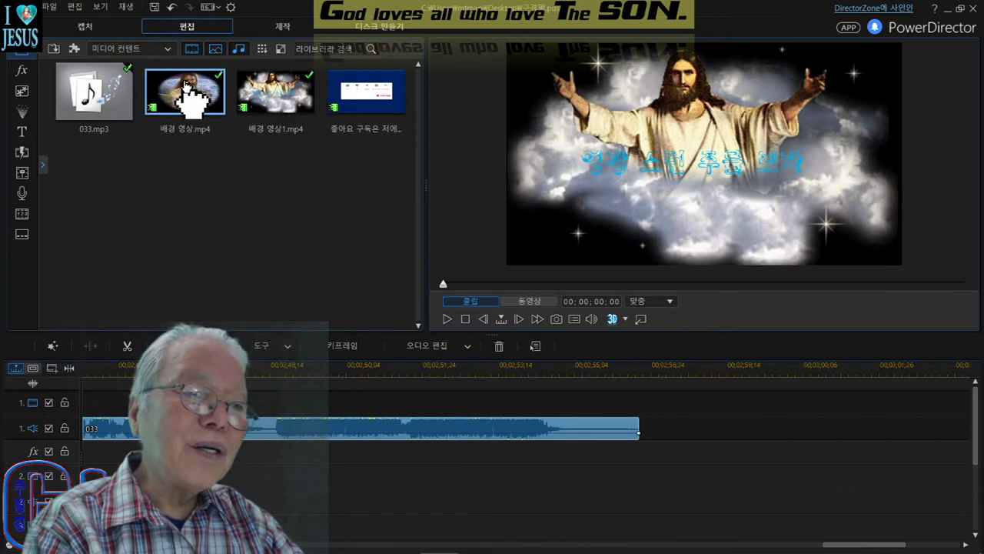
pyautogui.moveTo(185, 85); pyautogui.dragTo(655, 396)
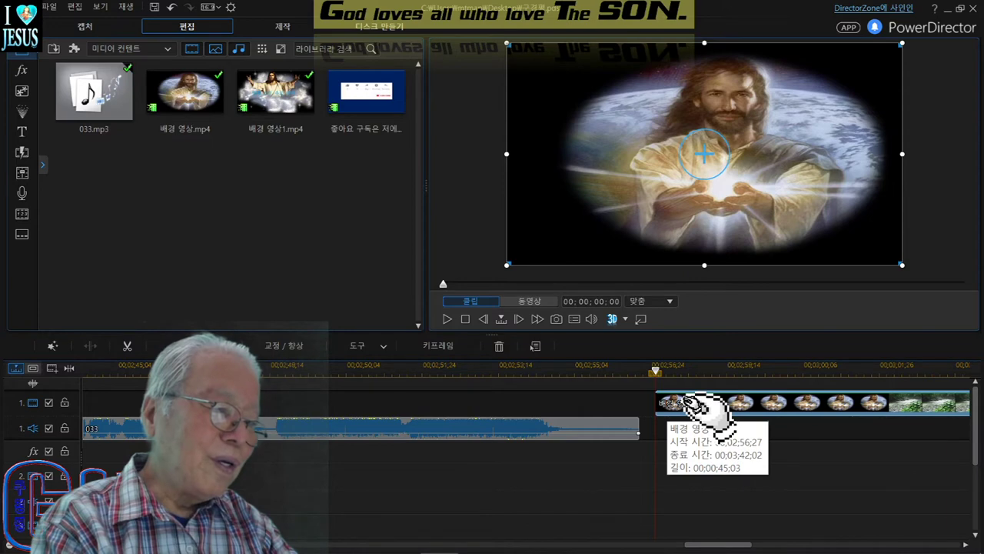
# - Move the newly added 배경 영상 clip back along video track 1 so that it directly follows the existing video clips
pyautogui.moveTo(699, 408); pyautogui.dragTo(88, 400)
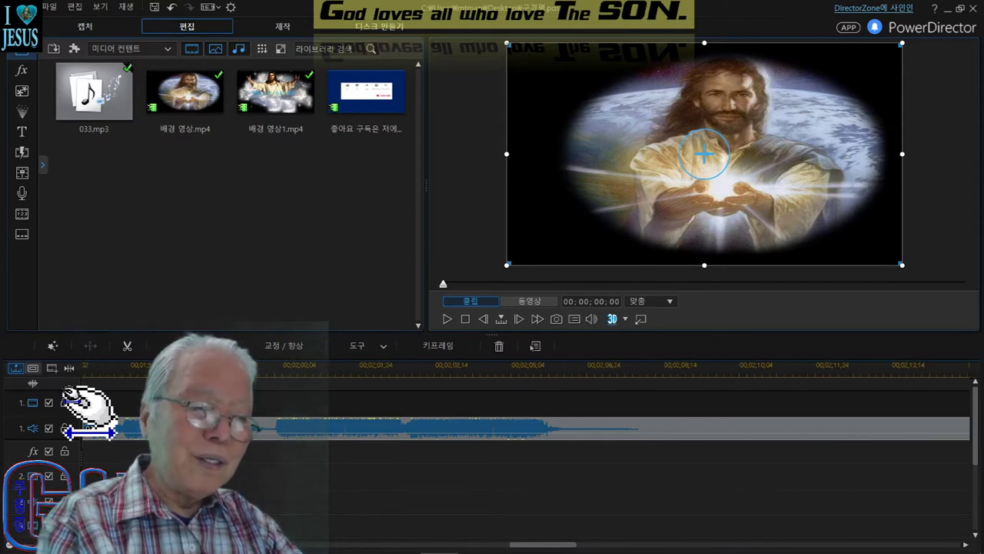
pyautogui.moveTo(103, 433); pyautogui.dragTo(123, 428)
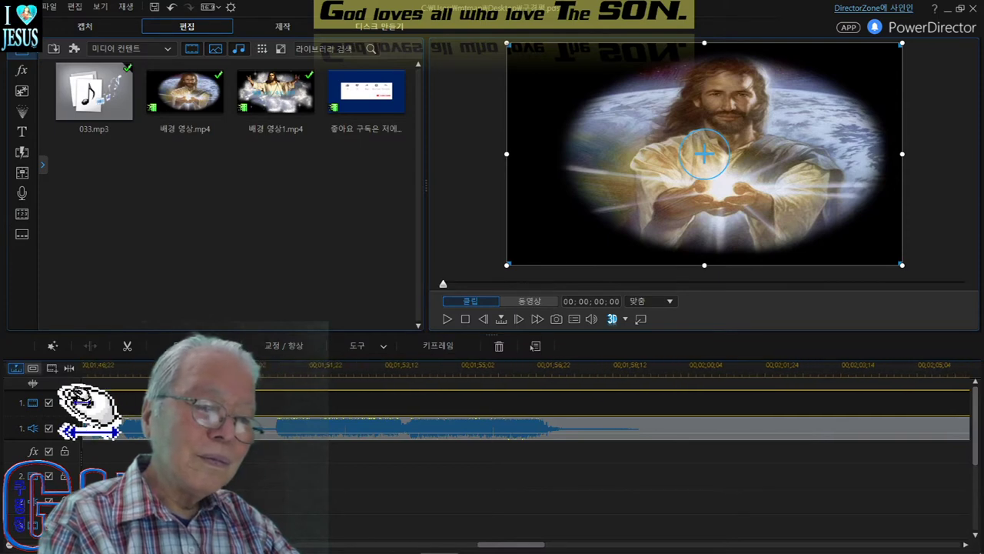
pyautogui.moveTo(88, 431); pyautogui.dragTo(115, 438)
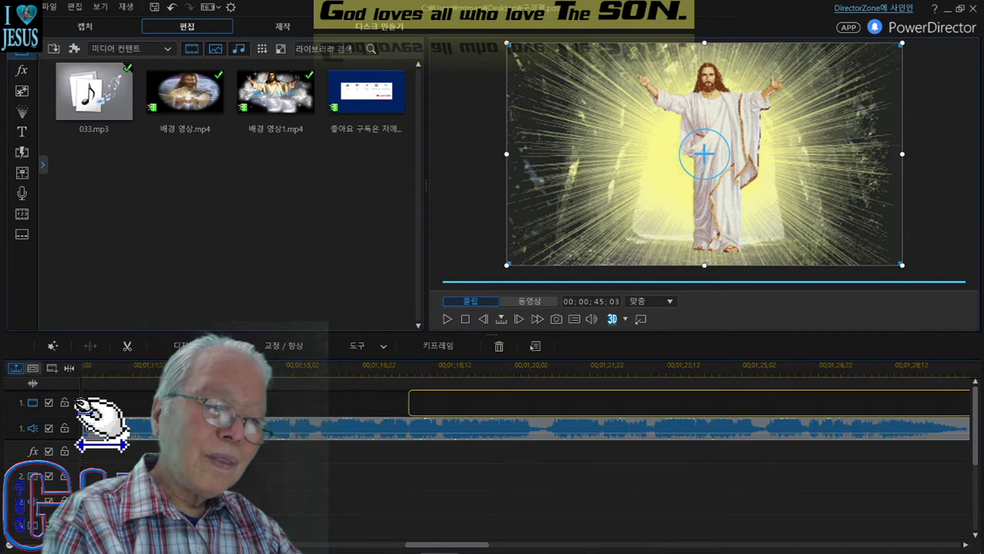
pyautogui.hscroll(-6, 539, 431)
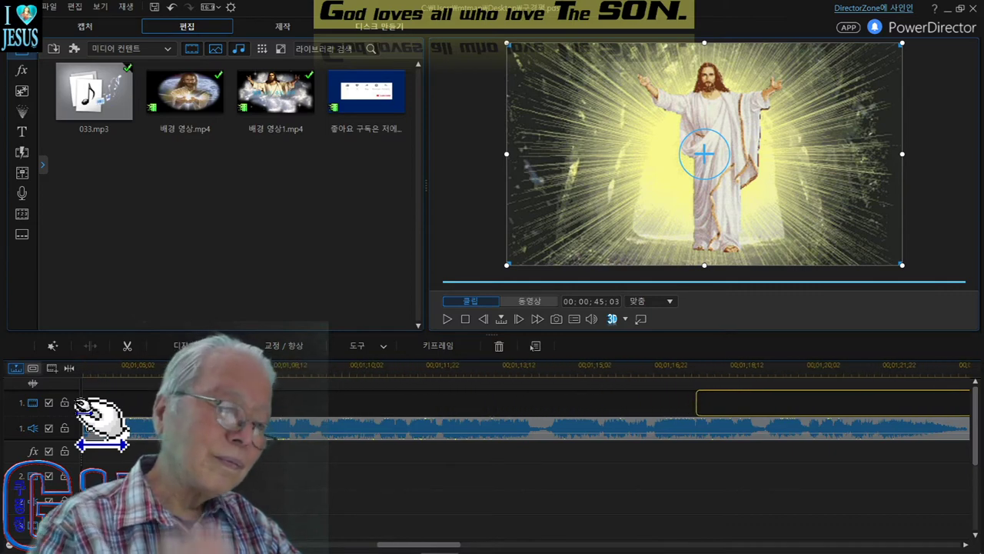
pyautogui.hscroll(-6, 538, 415)
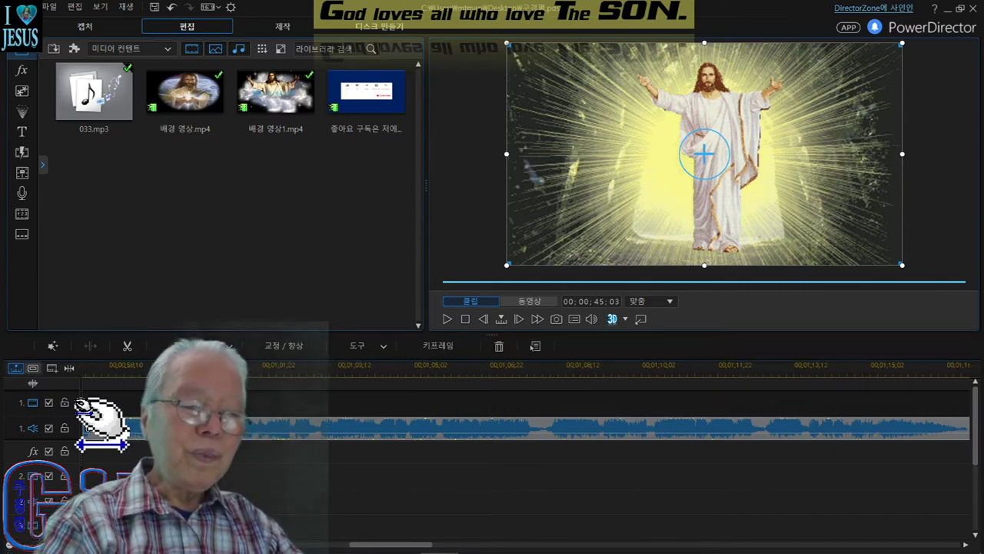
pyautogui.hscroll(-6, 100, 416)
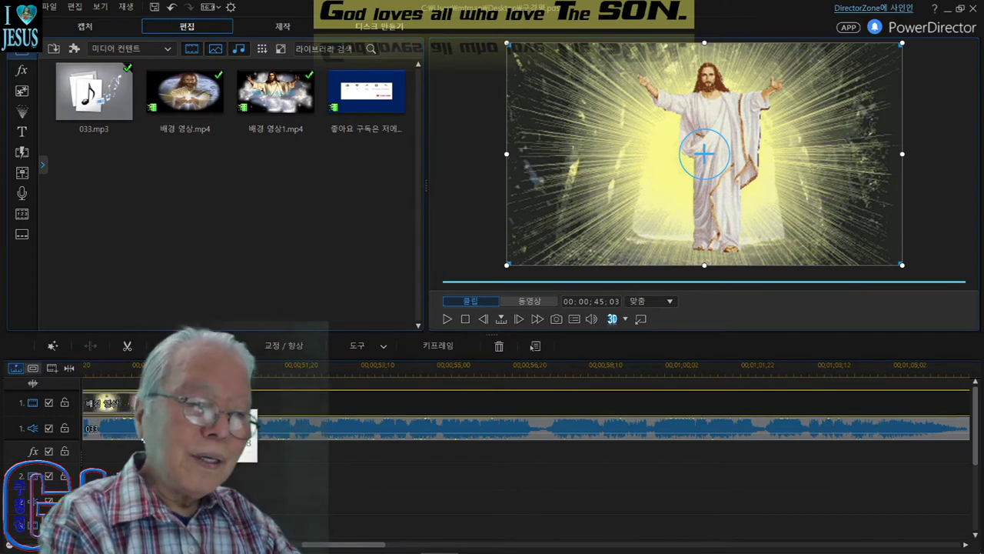
pyautogui.moveTo(283, 393); pyautogui.dragTo(265, 431)
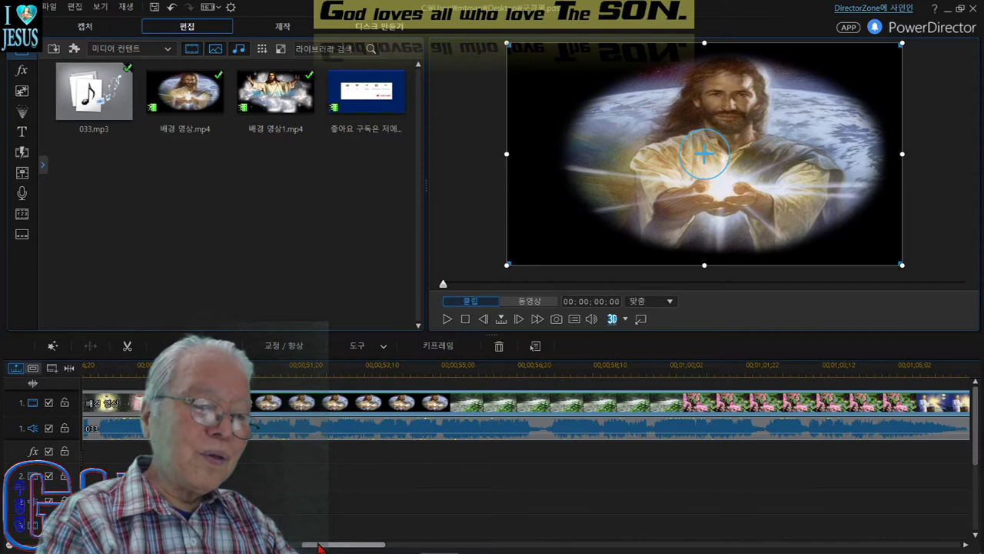
# - Try adding 배경 영상.mp4 directly at the end of the last video clip with 덮어쓰기 (overwrite), and undo it
pyautogui.moveTo(319, 548); pyautogui.dragTo(512, 550)
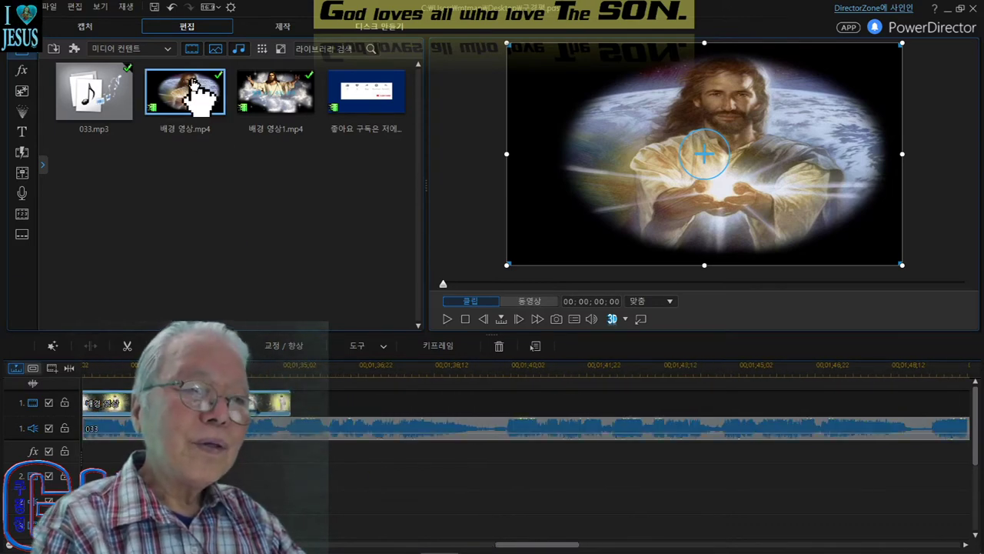
pyautogui.moveTo(193, 86); pyautogui.dragTo(295, 416)
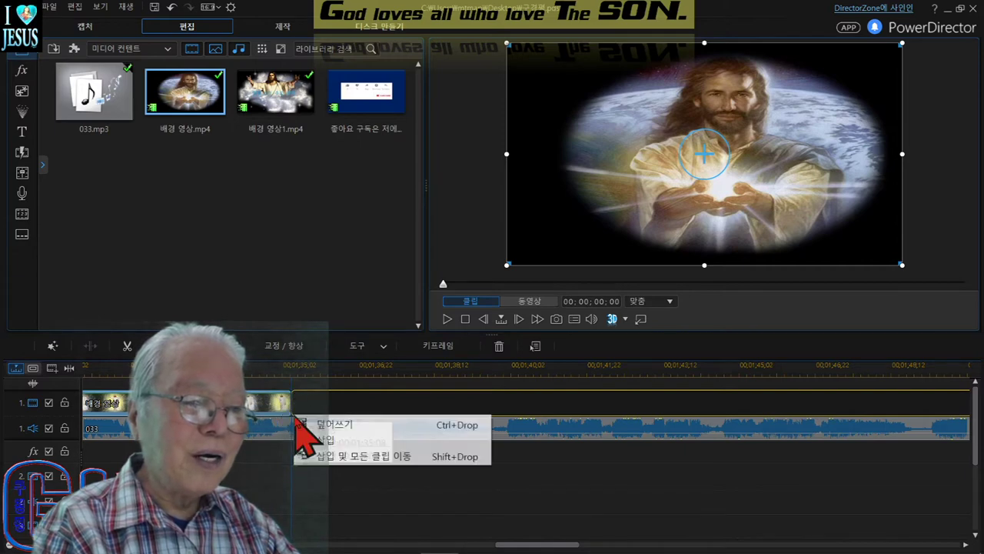
pyautogui.click(395, 425)
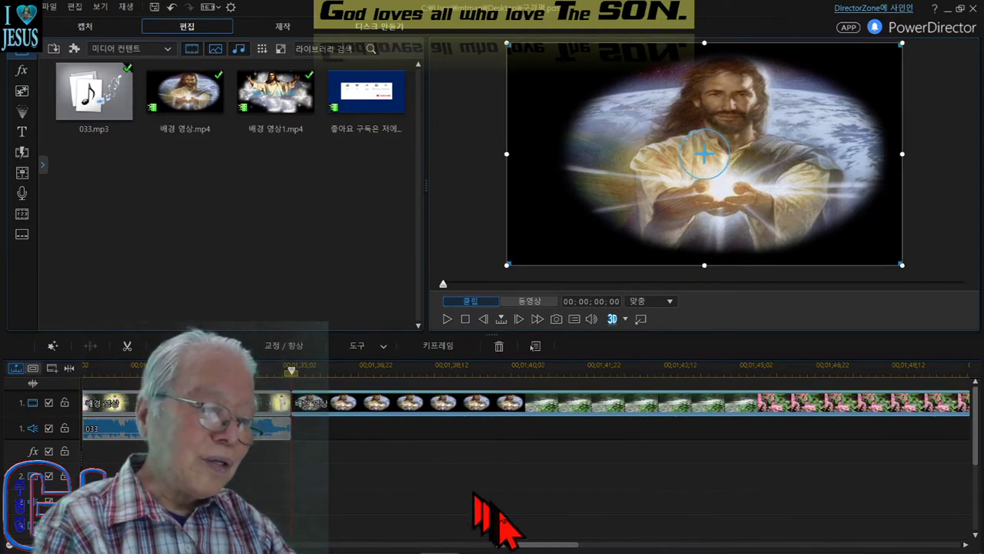
pyautogui.moveTo(519, 544); pyautogui.dragTo(558, 545)
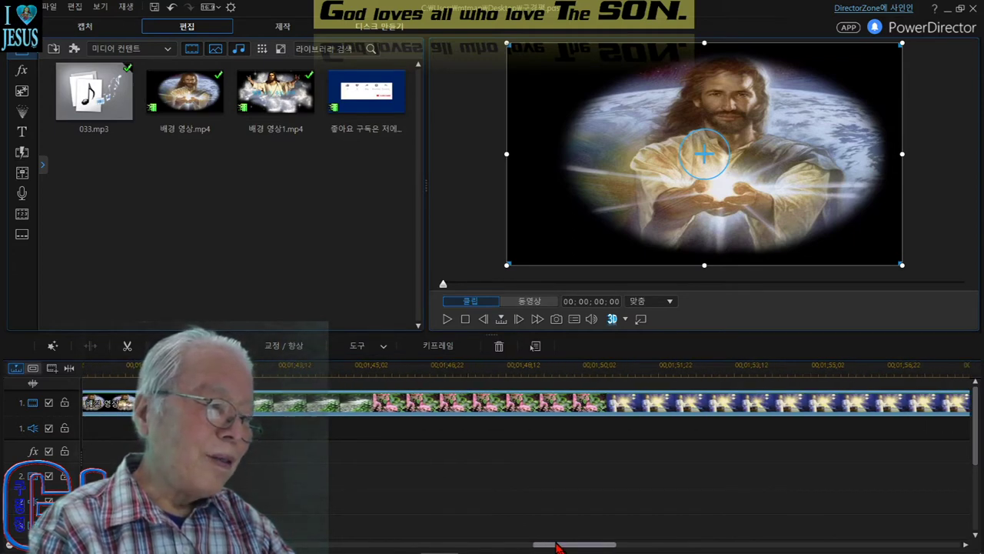
pyautogui.click(173, 8)
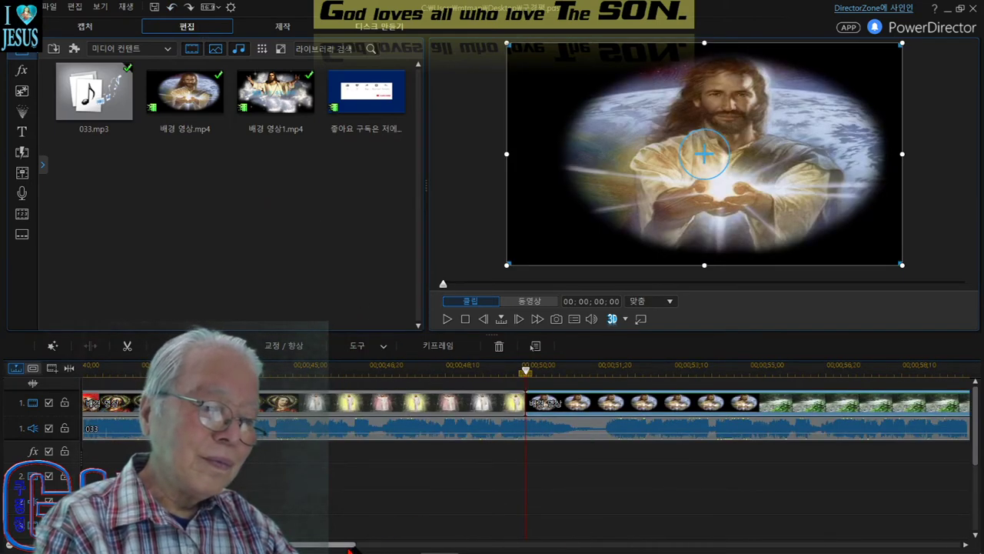
# - Add a third copy of 배경 영상.mp4 beyond the hymn's end and move it back against the last video clip
pyautogui.moveTo(341, 547); pyautogui.dragTo(879, 541)
pyautogui.moveTo(184, 93); pyautogui.dragTo(187, 394)
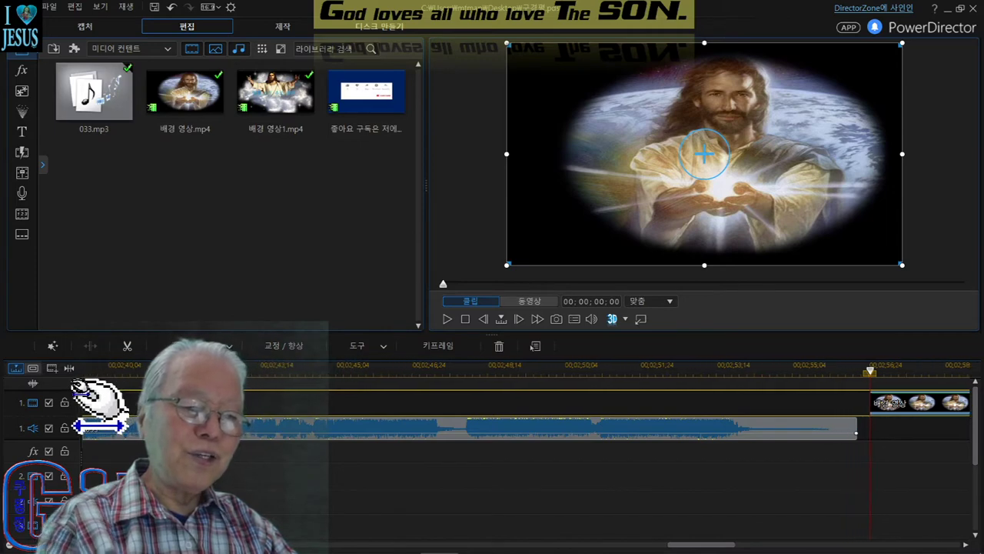
pyautogui.moveTo(70, 399); pyautogui.dragTo(332, 408)
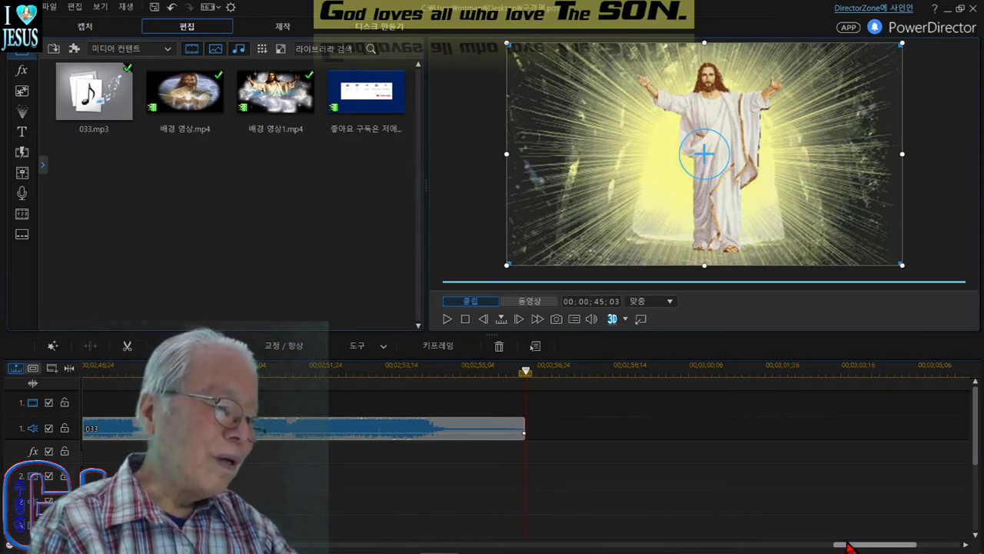
pyautogui.moveTo(847, 547); pyautogui.dragTo(705, 545)
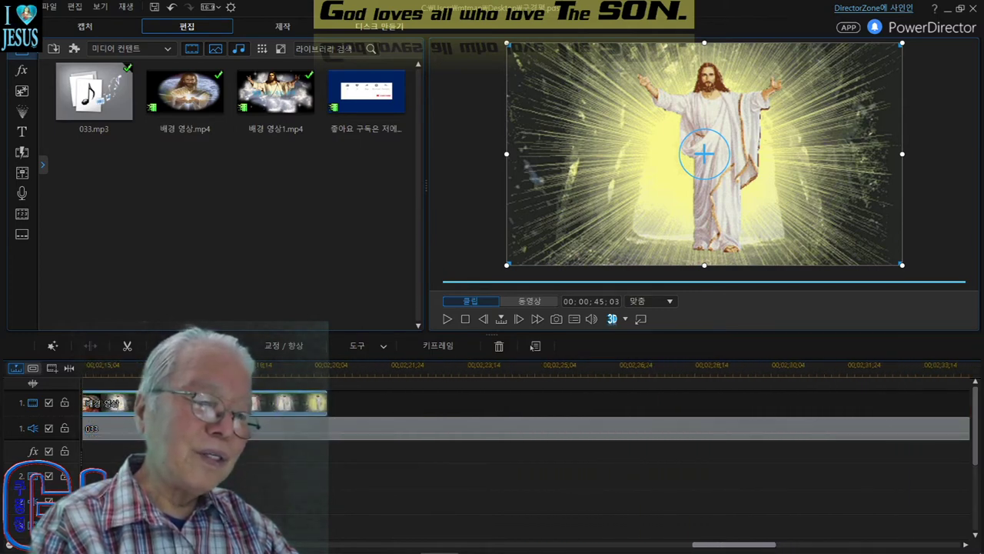
pyautogui.click(697, 538)
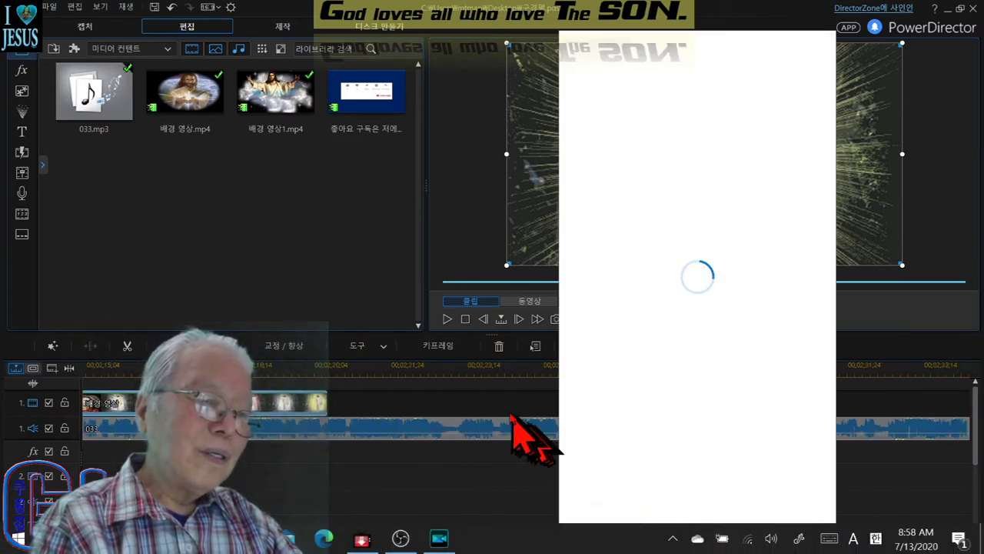
pyautogui.click(383, 225)
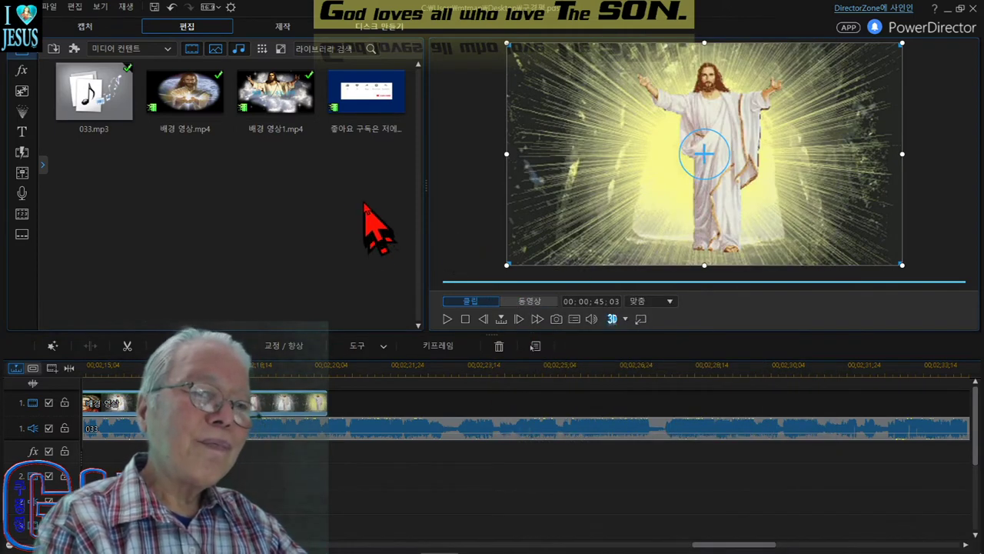
# - Add a fourth copy of 배경 영상.mp4 past the hymn's end and move it back to follow the third copy
pyautogui.moveTo(205, 93); pyautogui.dragTo(838, 403)
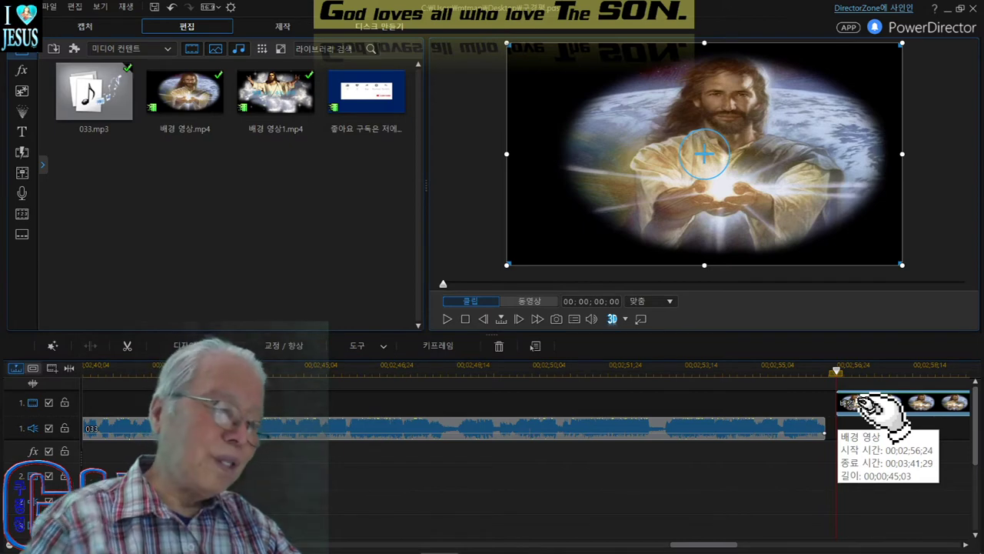
pyautogui.click(862, 401)
pyautogui.moveTo(768, 419); pyautogui.dragTo(240, 409)
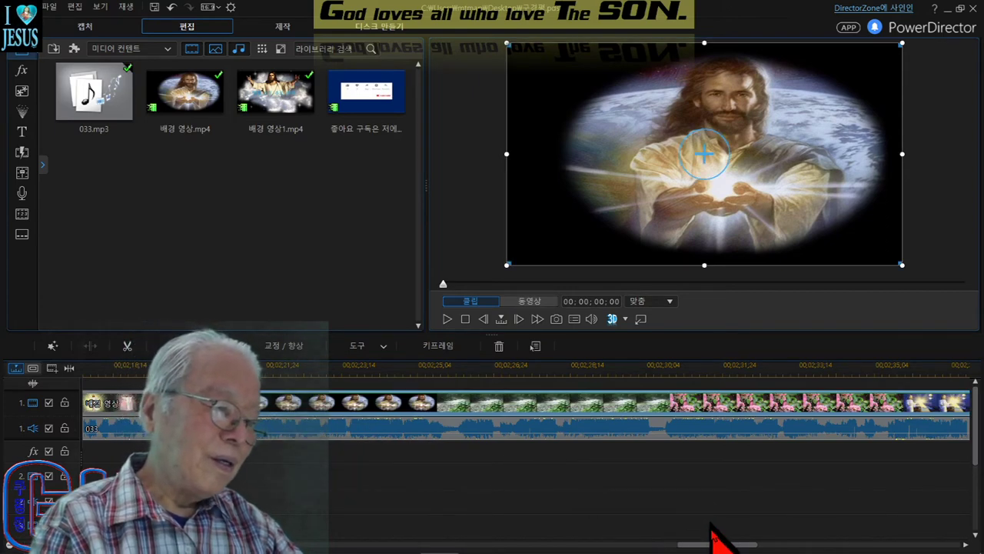
# - Split the last 배경 영상 clip at the hymn's end and again where its final white-robed scene begins
pyautogui.moveTo(711, 548); pyautogui.dragTo(846, 539)
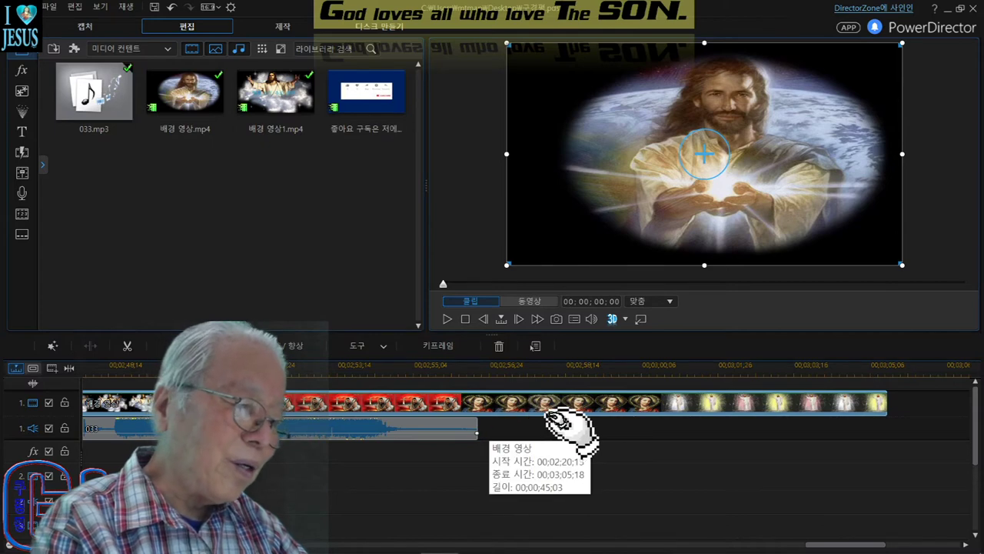
pyautogui.click(478, 374)
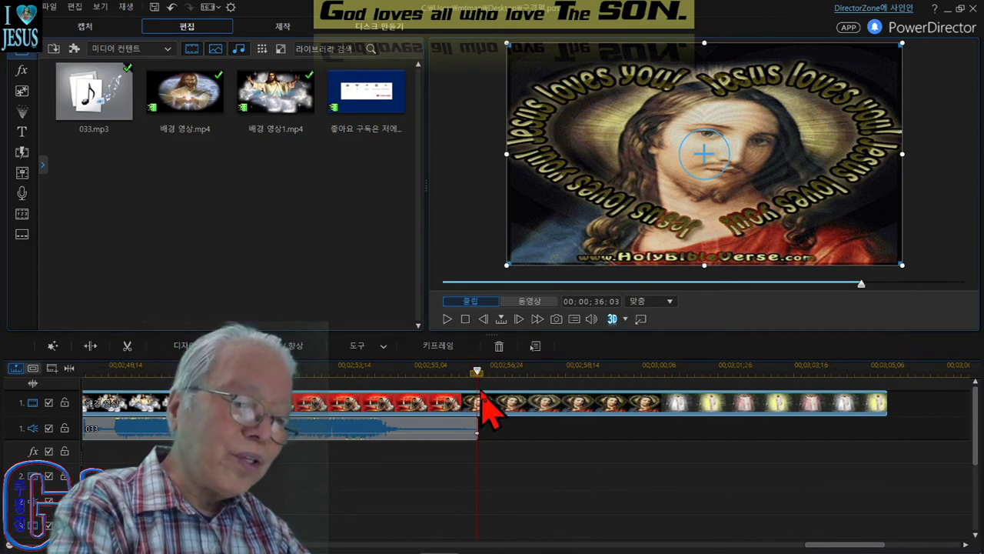
pyautogui.click(500, 412)
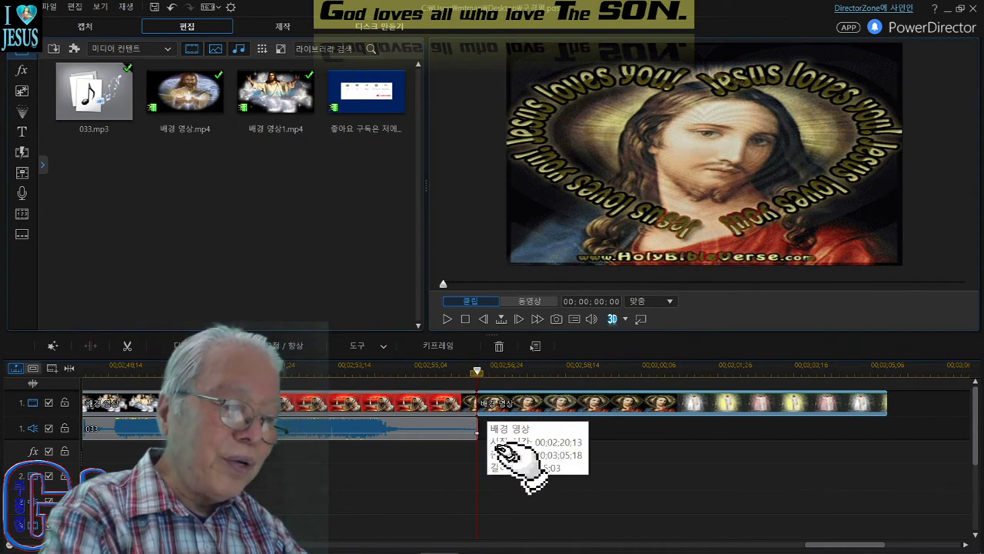
pyautogui.click(670, 369)
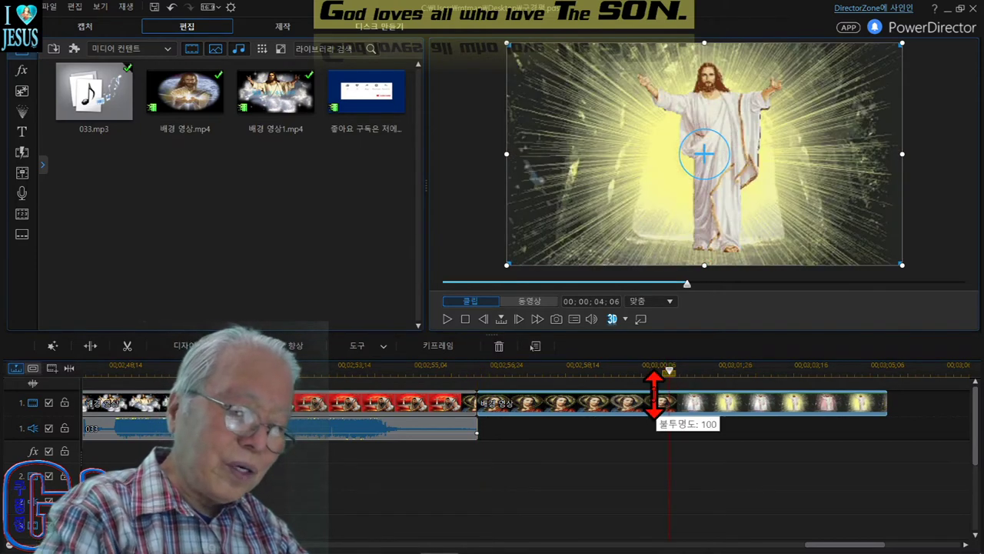
pyautogui.click(659, 450)
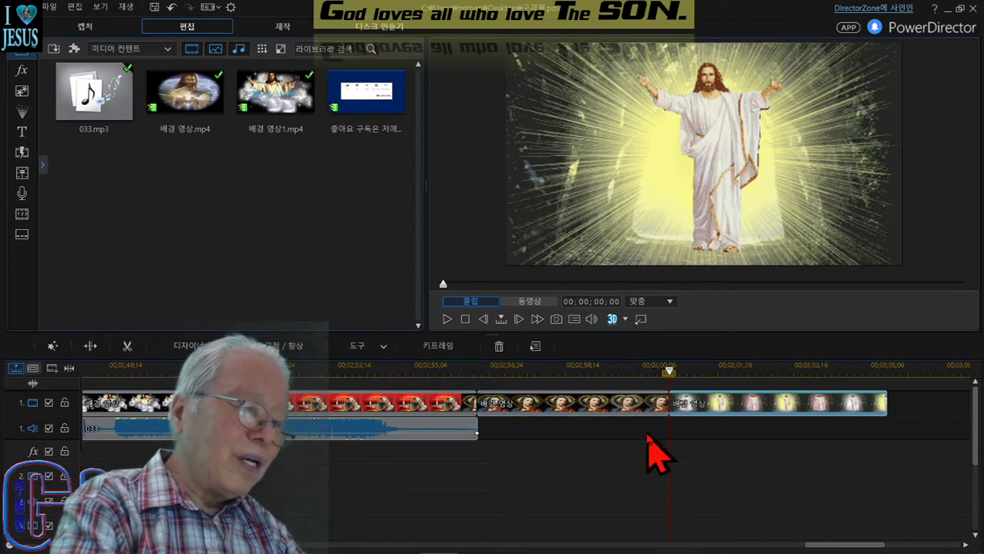
# - Remove the middle piece between the two splits and close its gap with 간격 제거 및 채우기
pyautogui.click(609, 408)
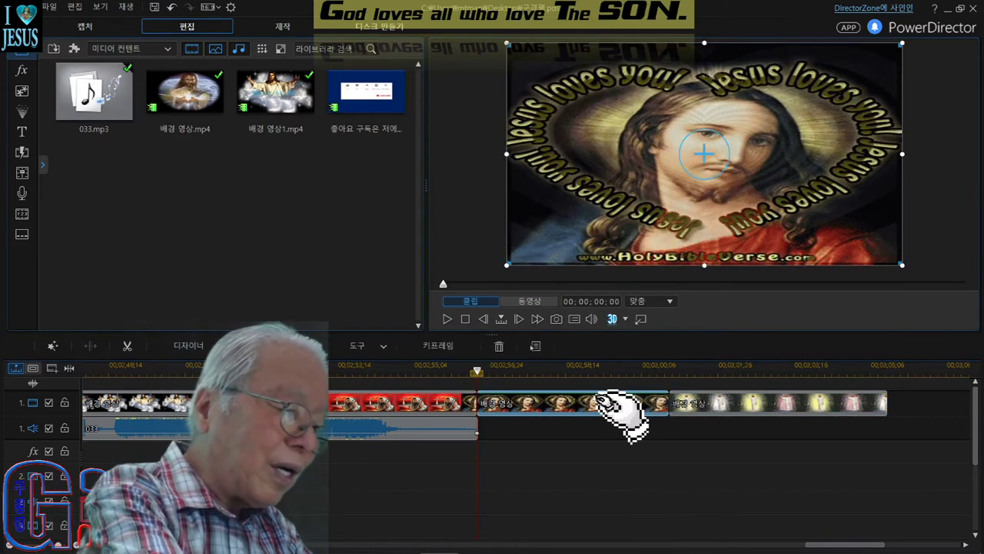
pyautogui.press('Delete')
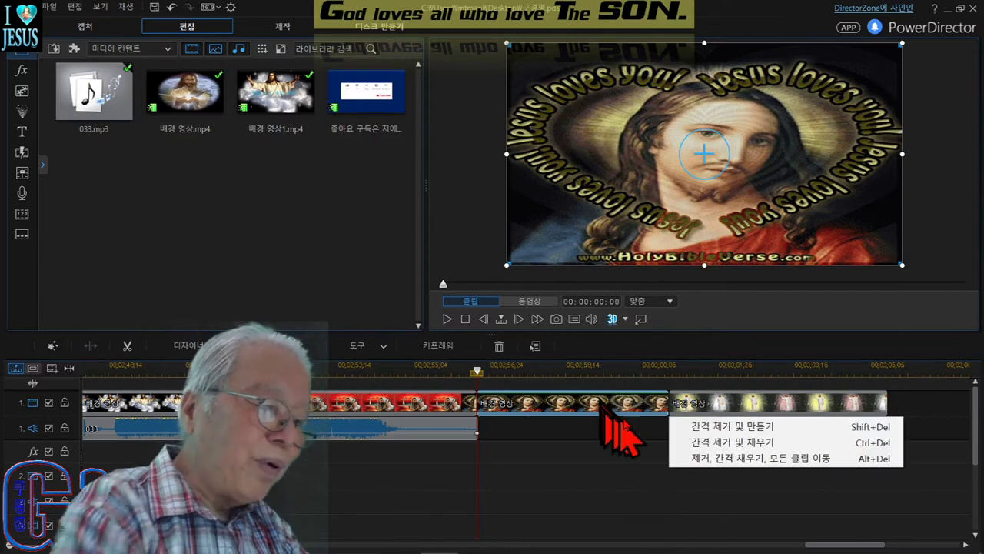
pyautogui.click(729, 443)
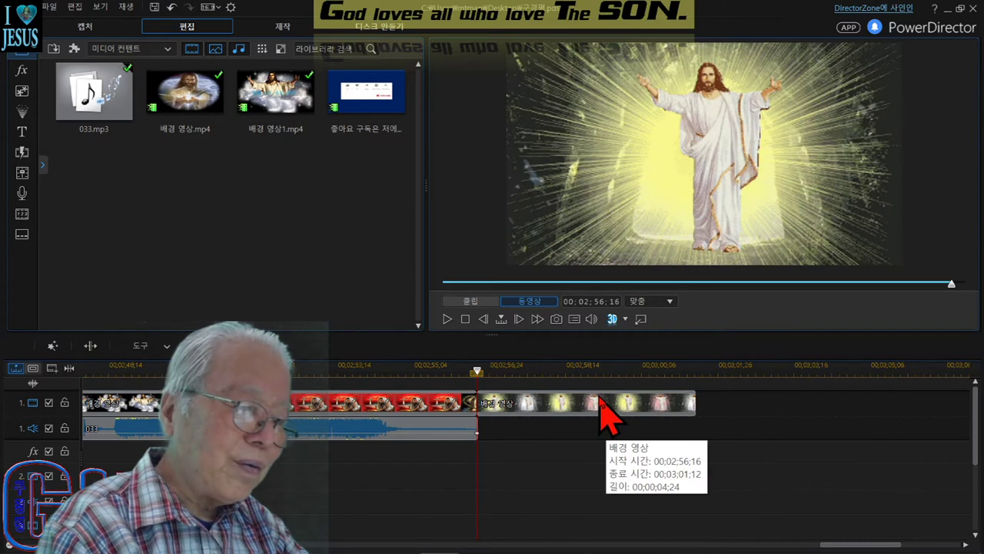
# - Move the remaining final scene over the preceding clip's end with 덮어쓰기 (overwrite) so it ends with the hymn, and preview it
pyautogui.moveTo(600, 400); pyautogui.dragTo(380, 399)
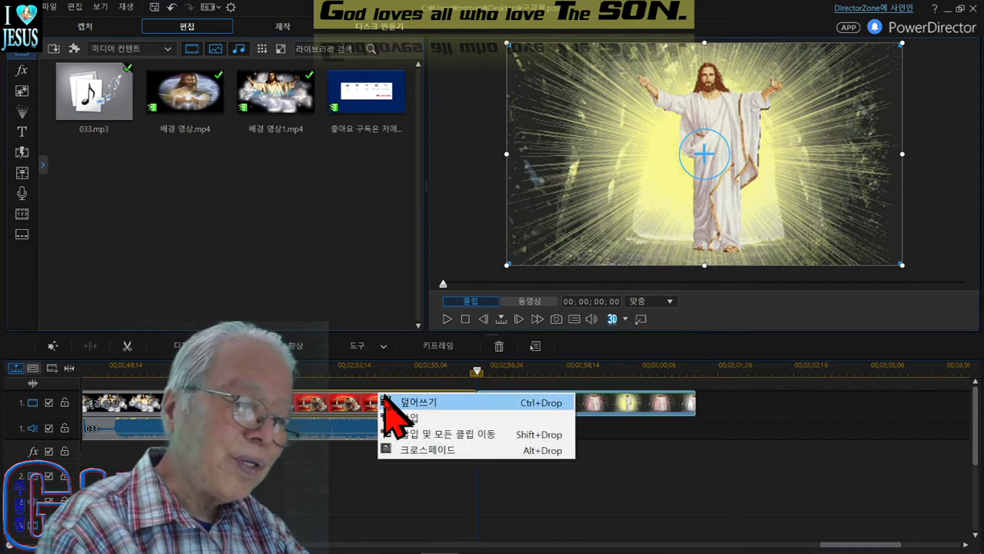
pyautogui.click(435, 404)
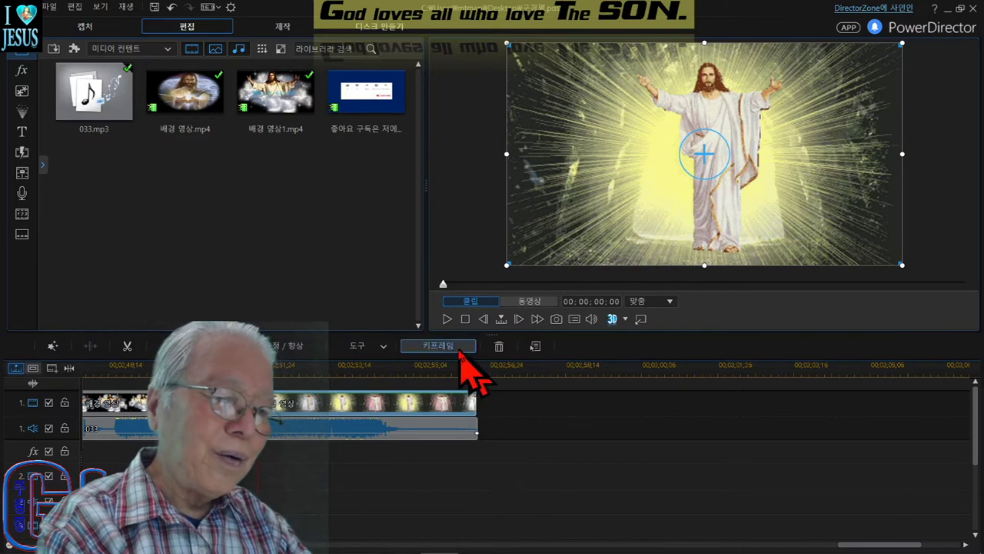
pyautogui.click(447, 318)
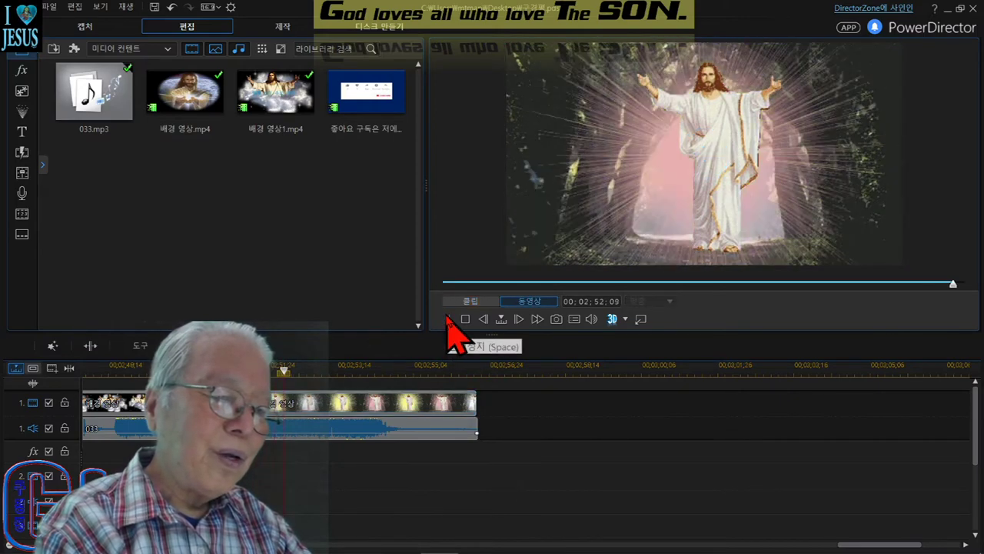
# - Lower the volume level of the 033 audio clip at both its beginning and its end
pyautogui.click(464, 318)
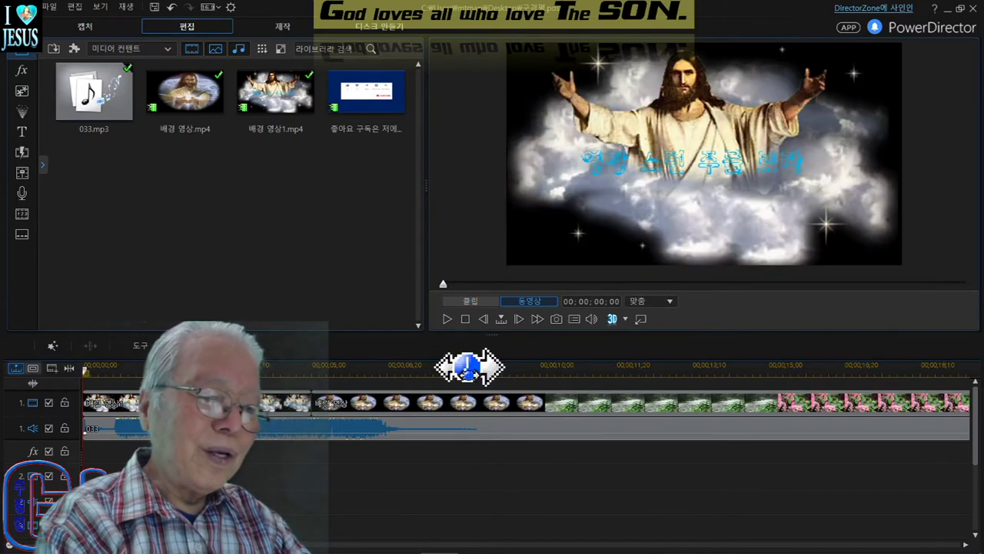
pyautogui.click(85, 433)
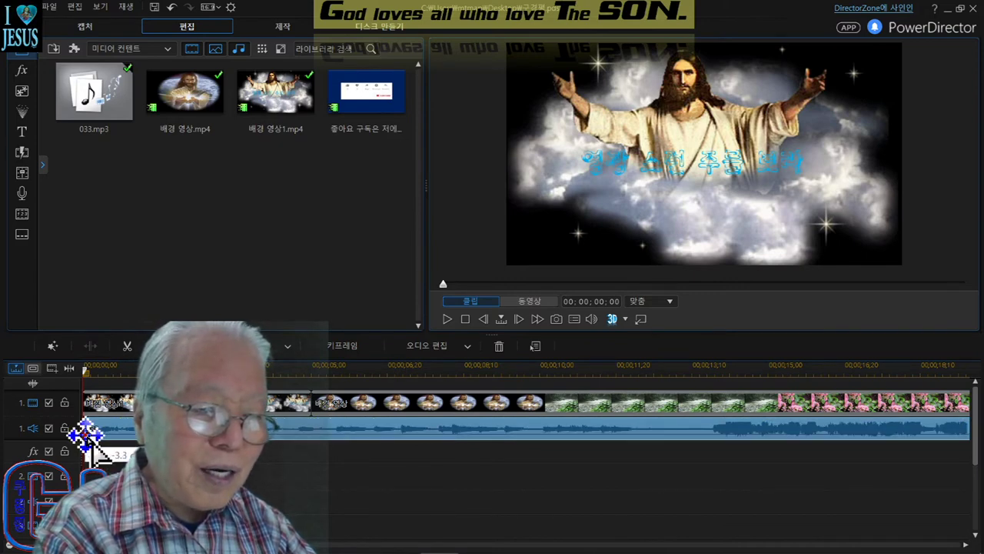
pyautogui.moveTo(86, 435); pyautogui.dragTo(88, 439)
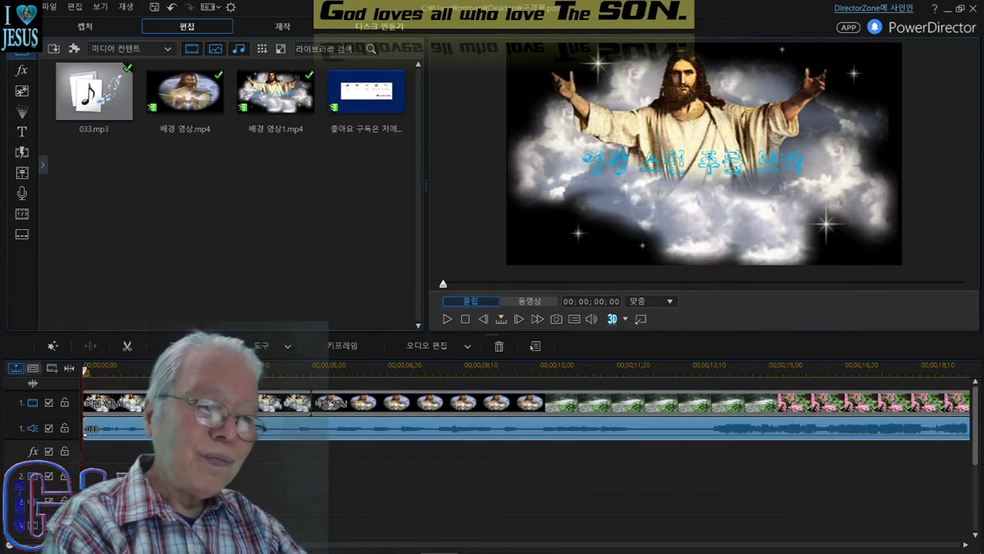
pyautogui.moveTo(127, 544); pyautogui.dragTo(876, 544)
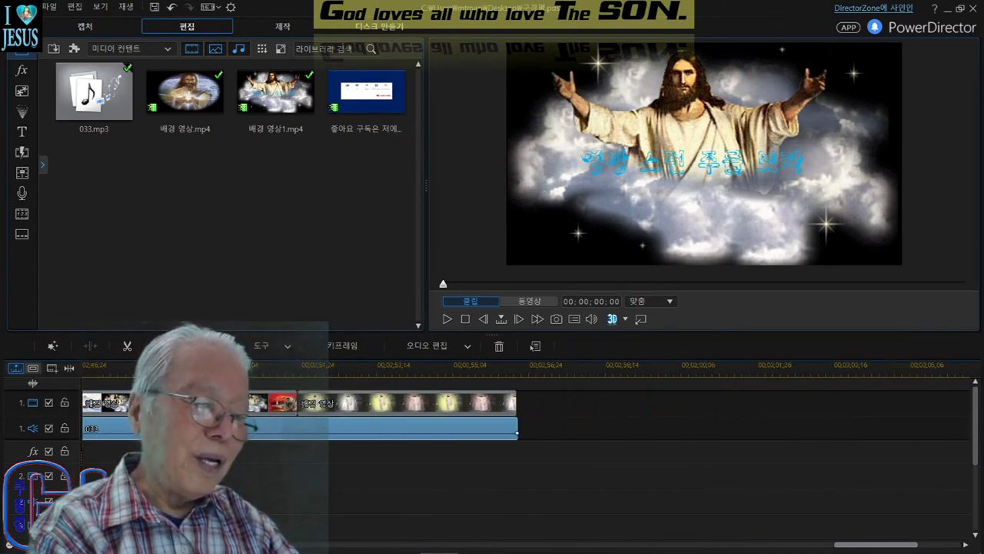
pyautogui.click(517, 434)
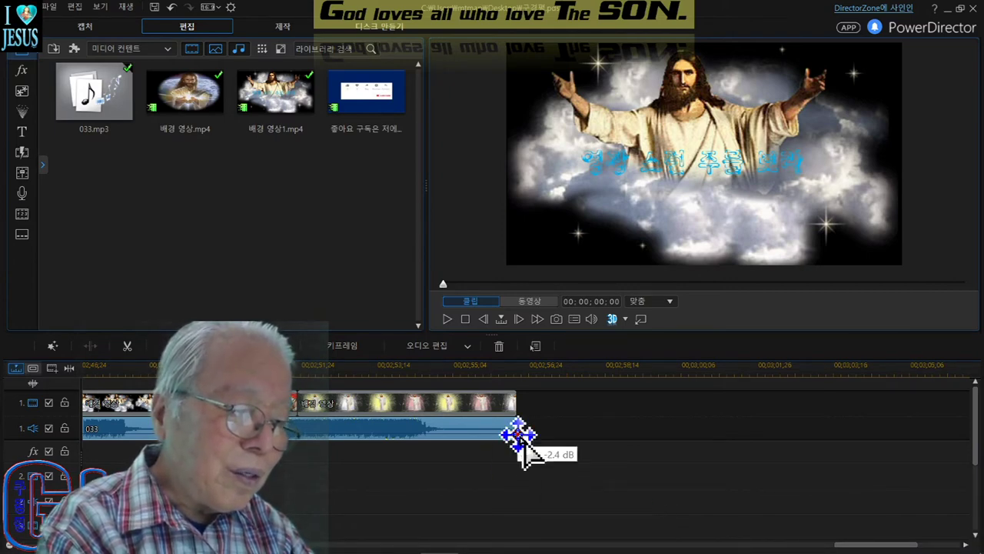
pyautogui.moveTo(518, 435); pyautogui.dragTo(519, 438)
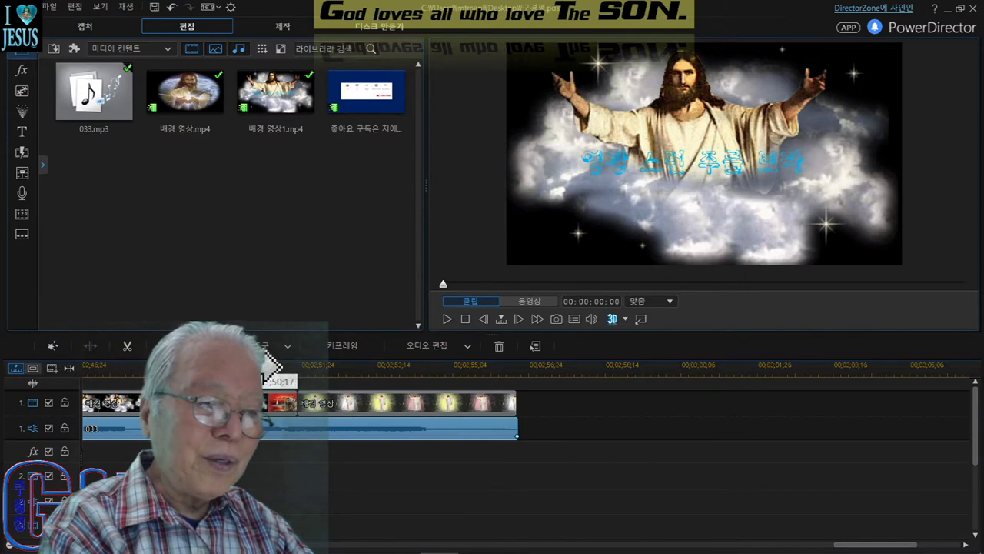
# - Preview the video's ending from 00;02;50;17 to check the audio
pyautogui.click(269, 365)
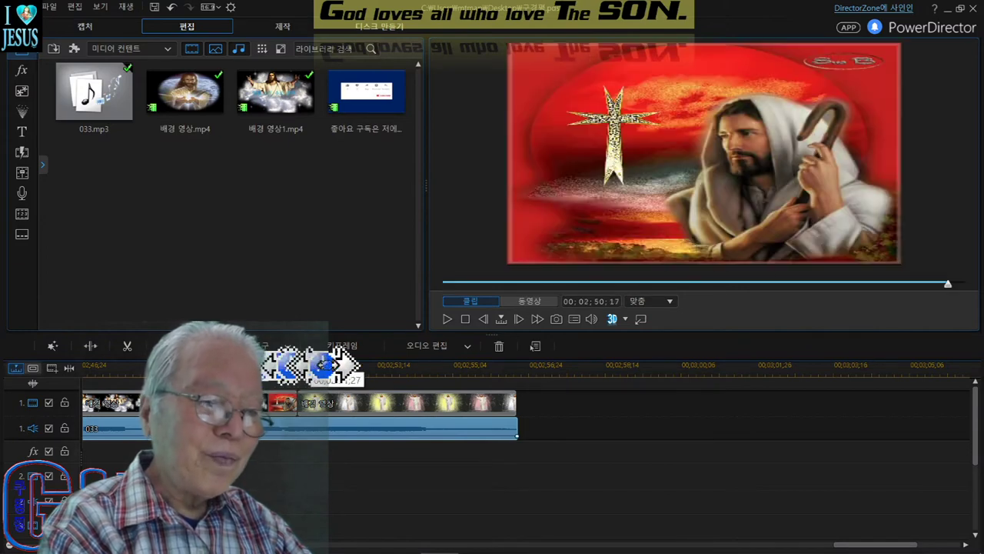
pyautogui.click(447, 318)
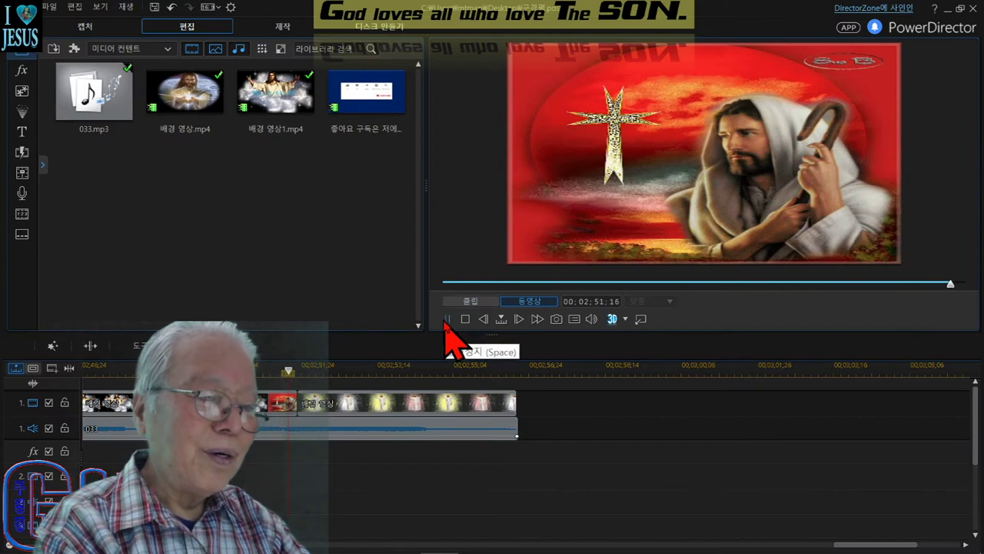
pyautogui.click(464, 319)
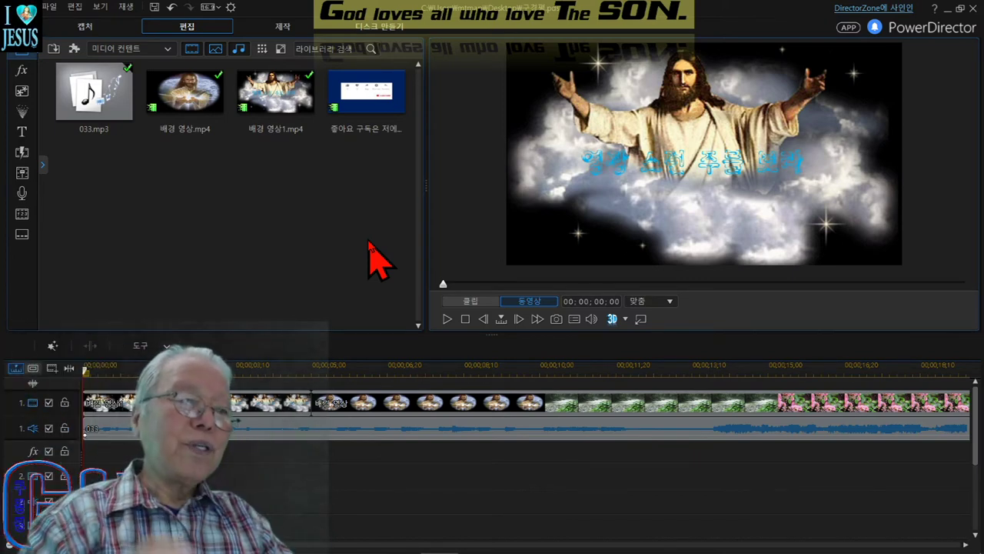
# - Produce the video as a Windows Media file named 찬송가33장, replacing the existing file of that name
pyautogui.click(288, 25)
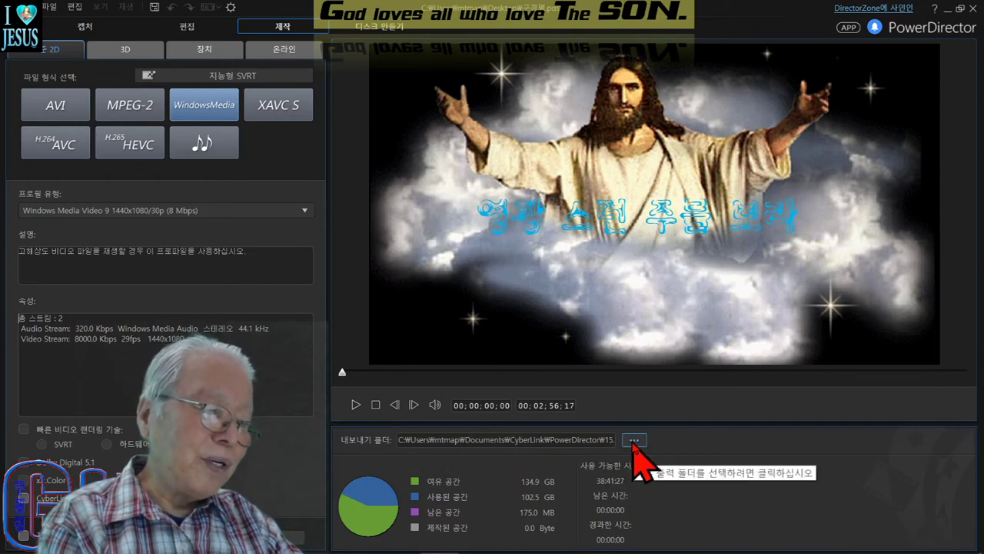
pyautogui.click(634, 440)
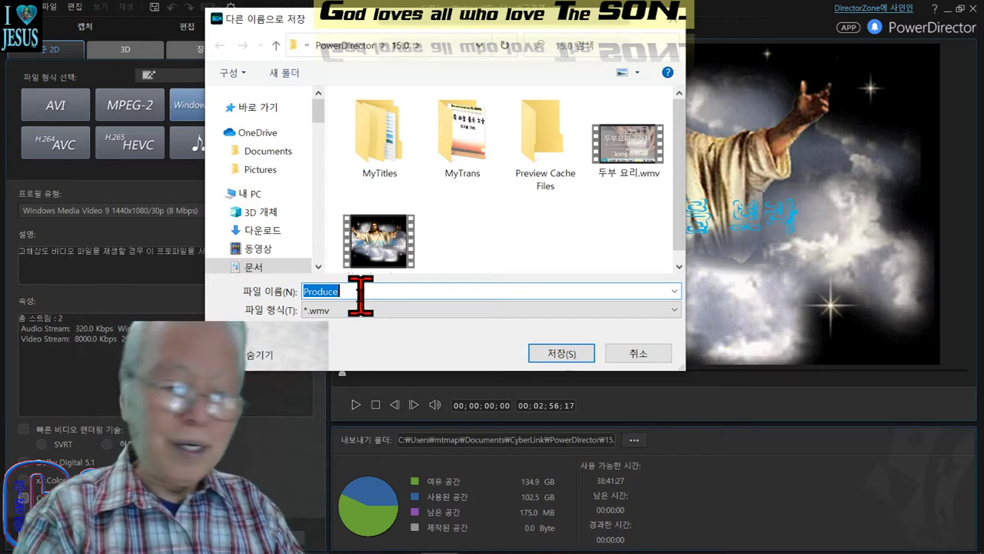
pyautogui.write('찬송가33장')
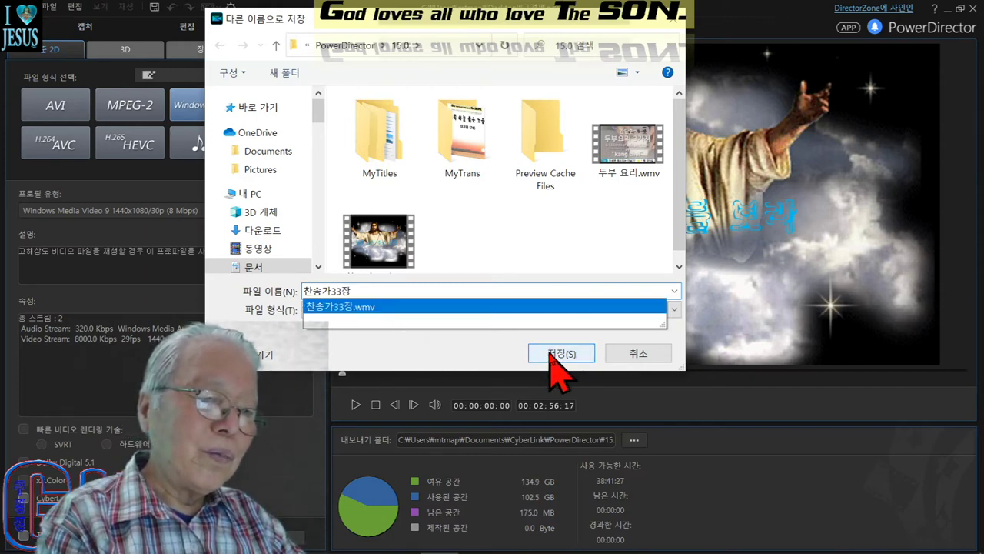
pyautogui.click(550, 353)
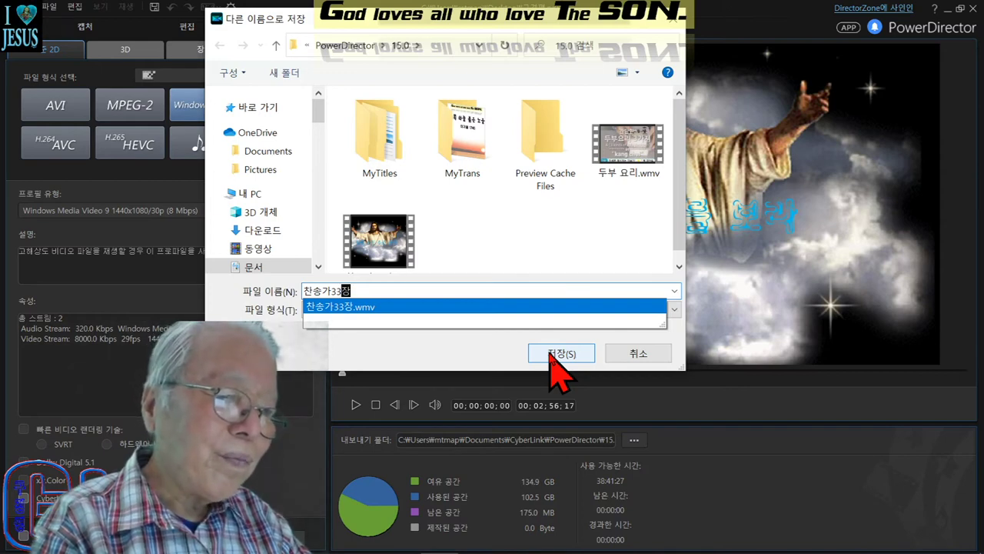
pyautogui.click(551, 354)
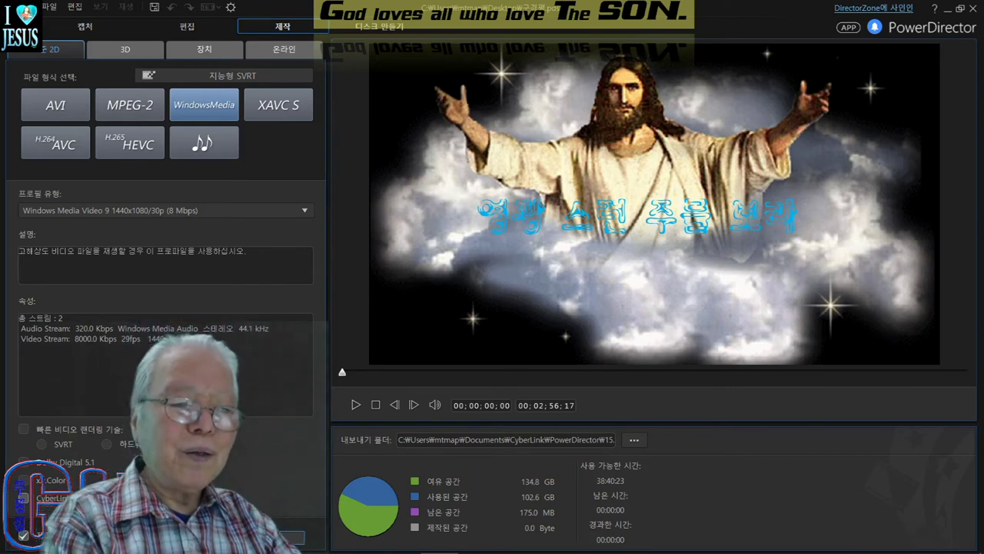
pyautogui.click(289, 536)
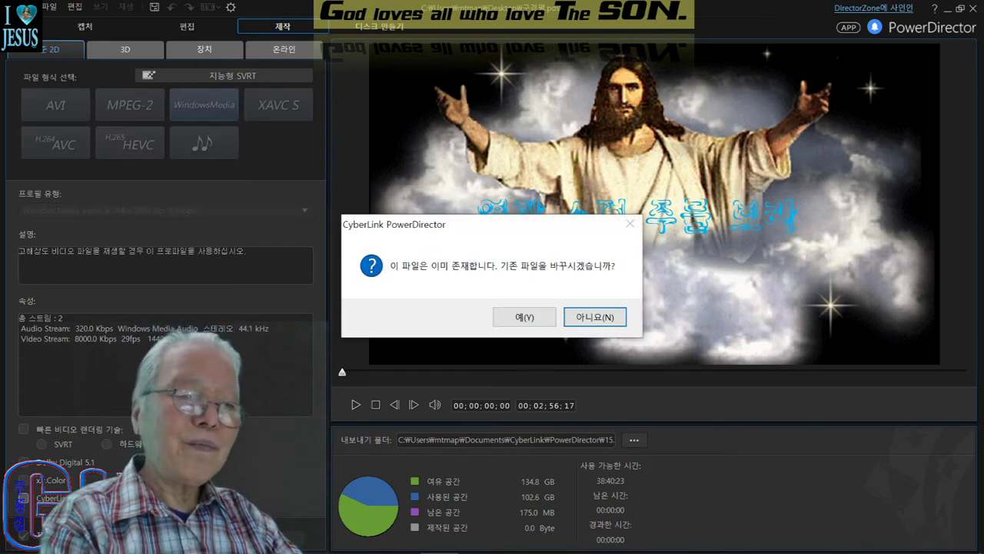
pyautogui.click(525, 318)
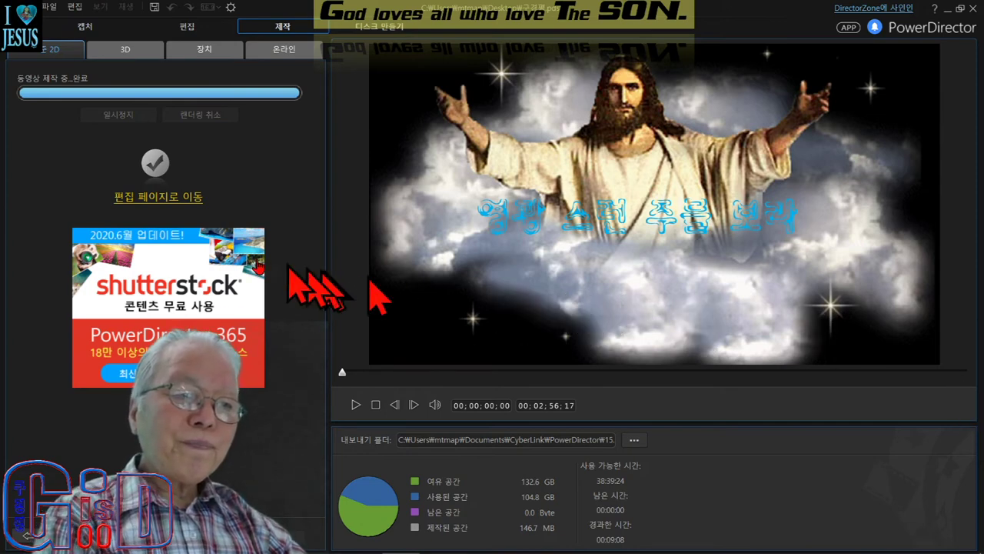
# - Return to the editing page and preview the produced 찬송가33장.wmv
pyautogui.click(164, 199)
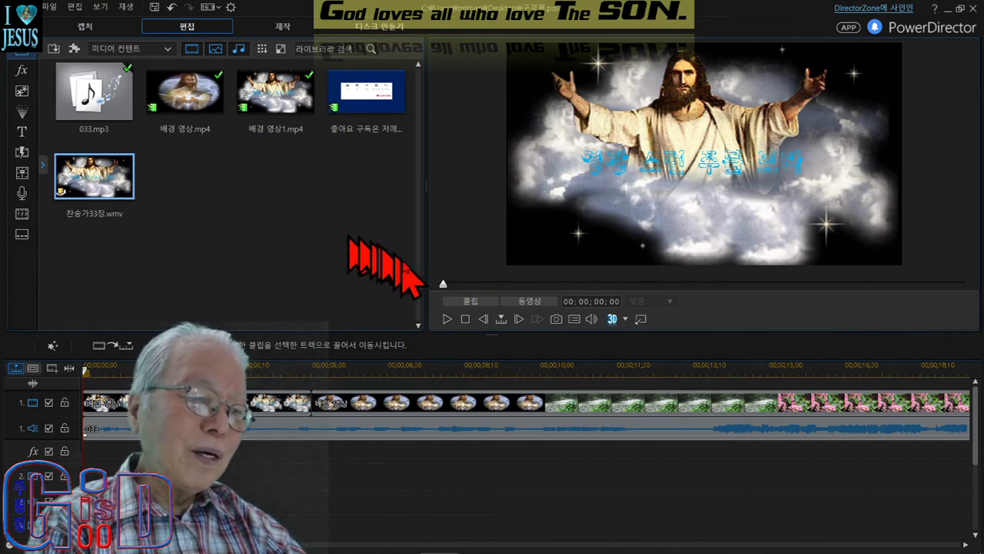
pyautogui.click(448, 323)
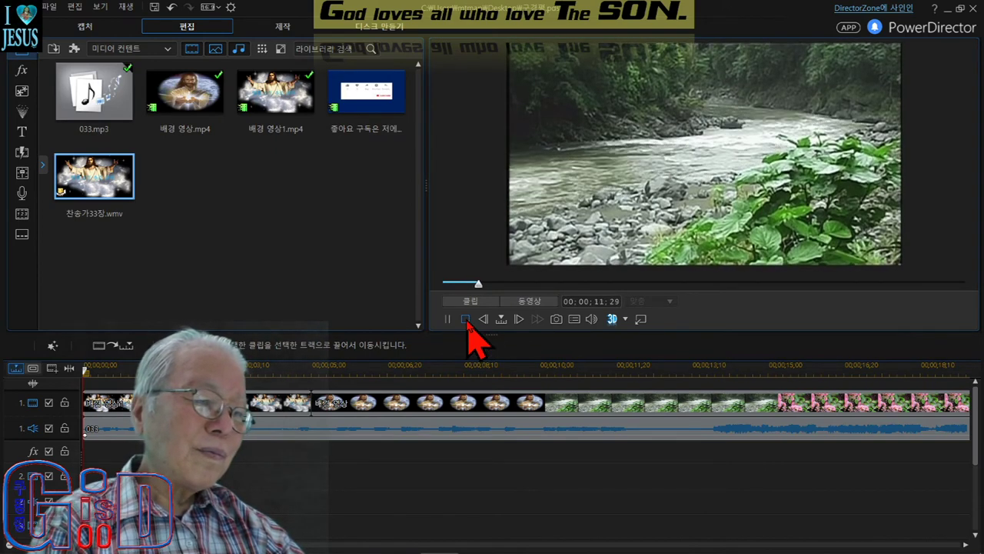
pyautogui.click(465, 319)
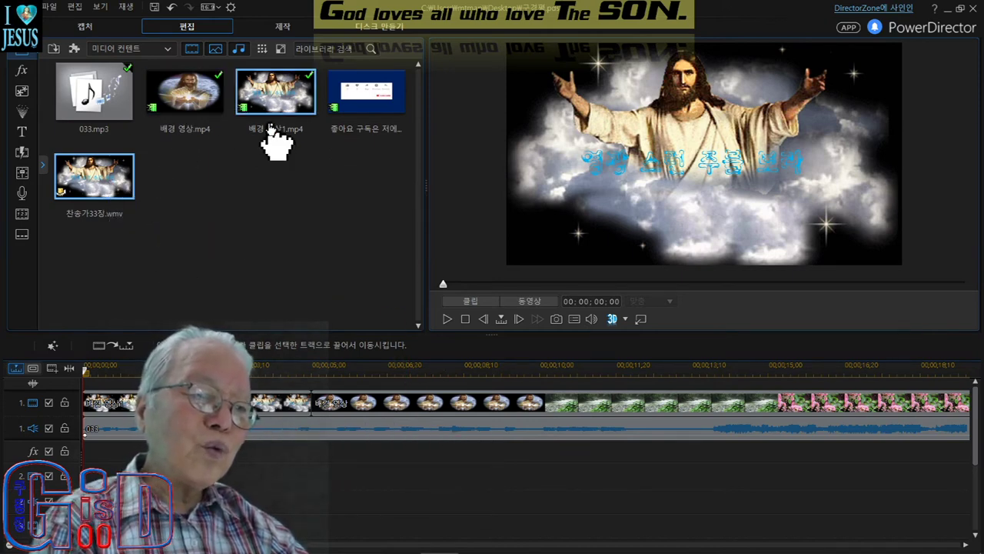
pyautogui.click(127, 102)
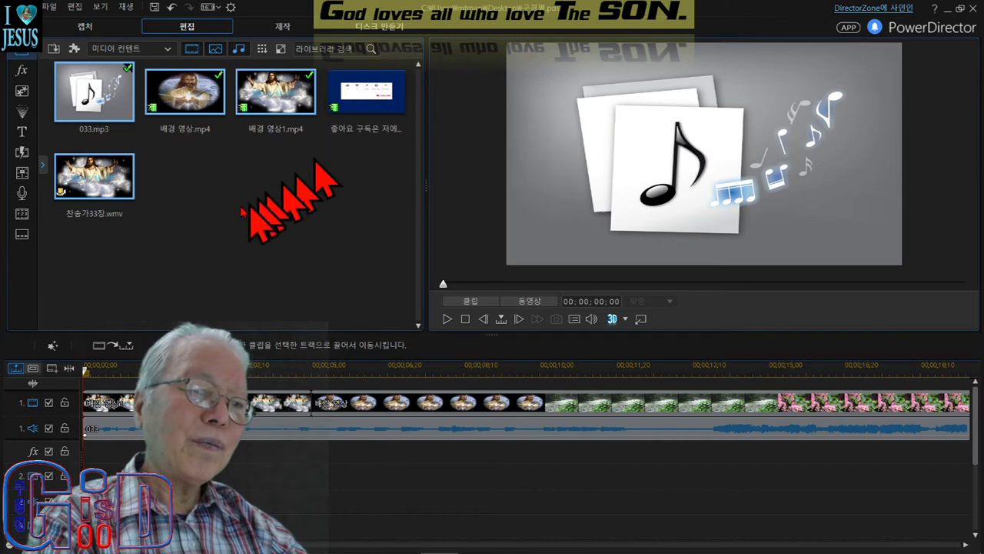
pyautogui.rightClick(248, 100)
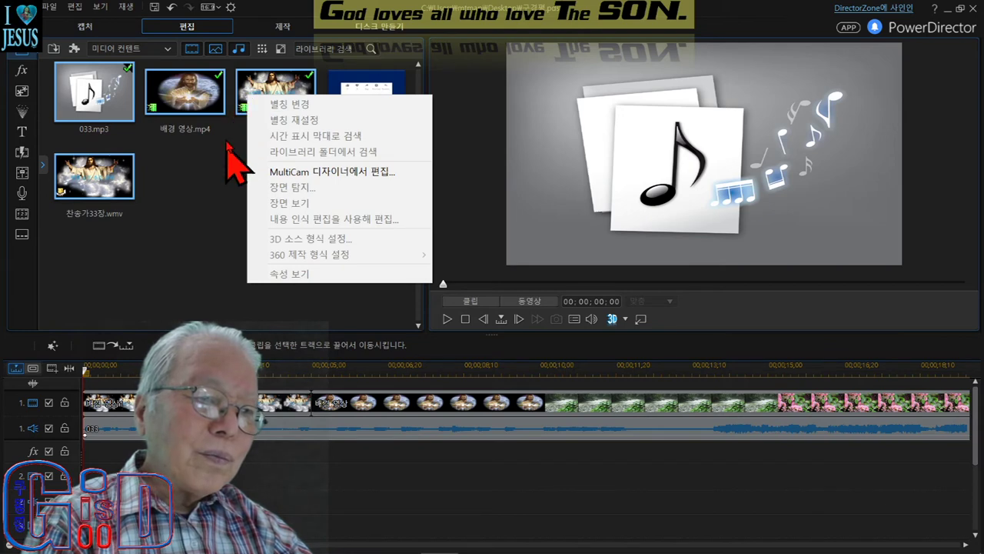
pyautogui.rightClick(274, 78)
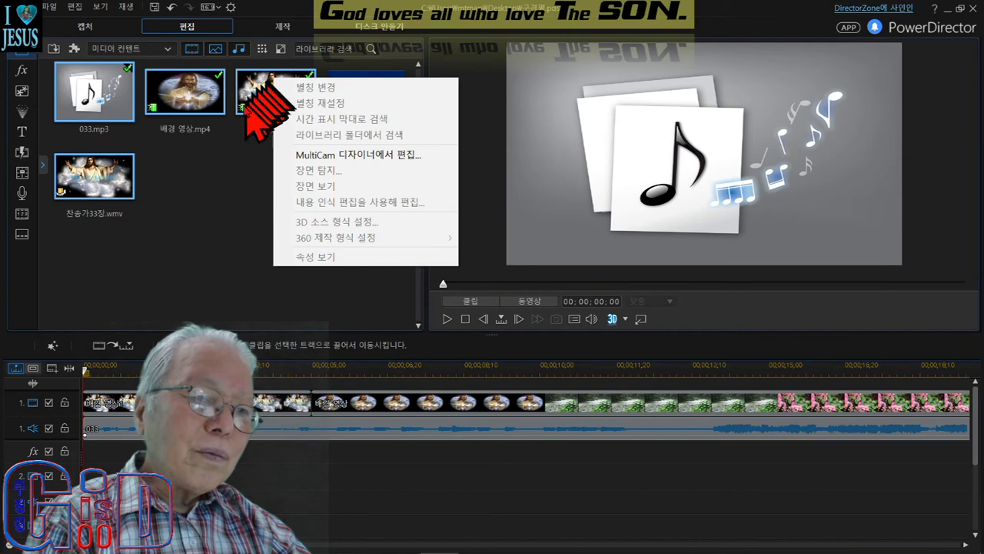
pyautogui.click(196, 202)
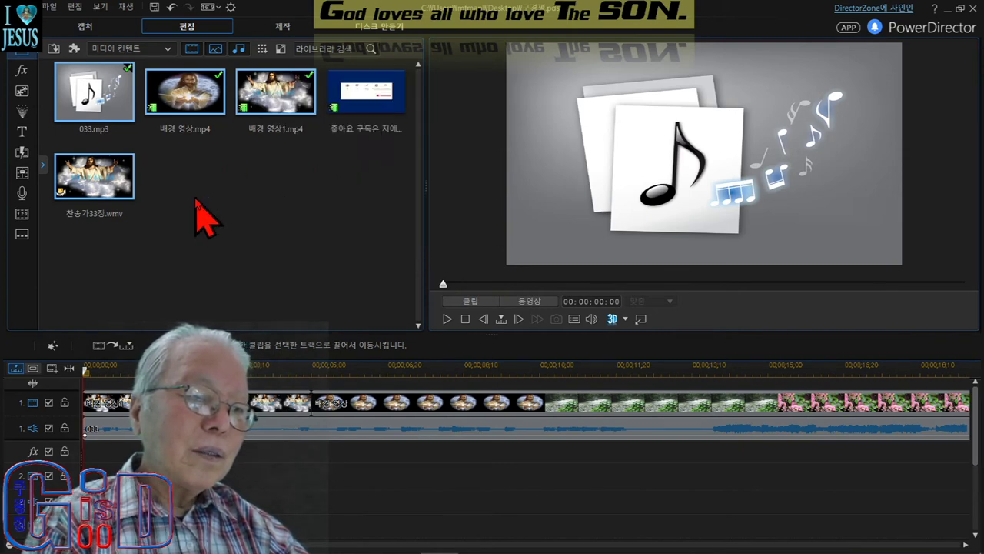
# - Remove 033.mp3, 배경 영상.mp4, 배경 영상1.mp4 and 찬송가33장.wmv from the media library without deleting them from disk
pyautogui.rightClick(118, 90)
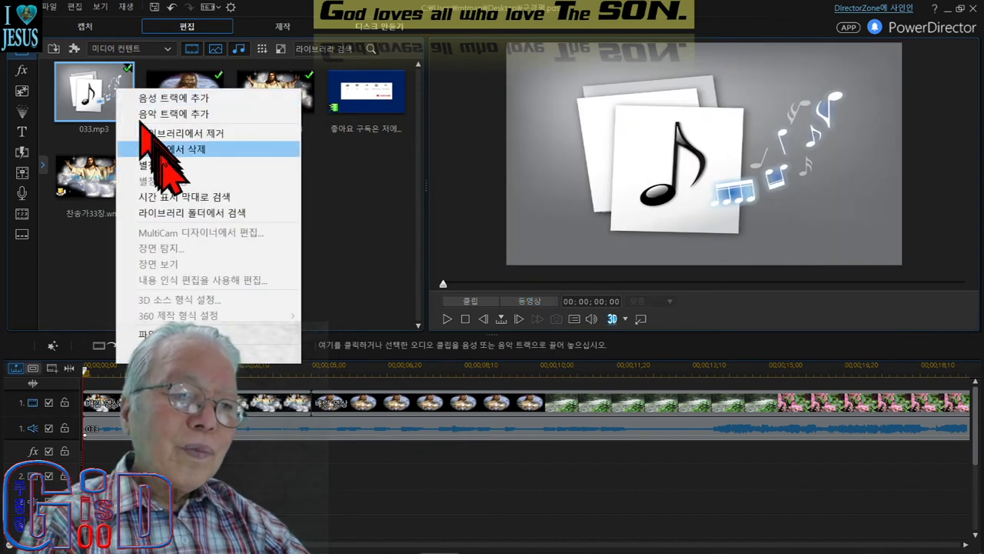
pyautogui.click(230, 133)
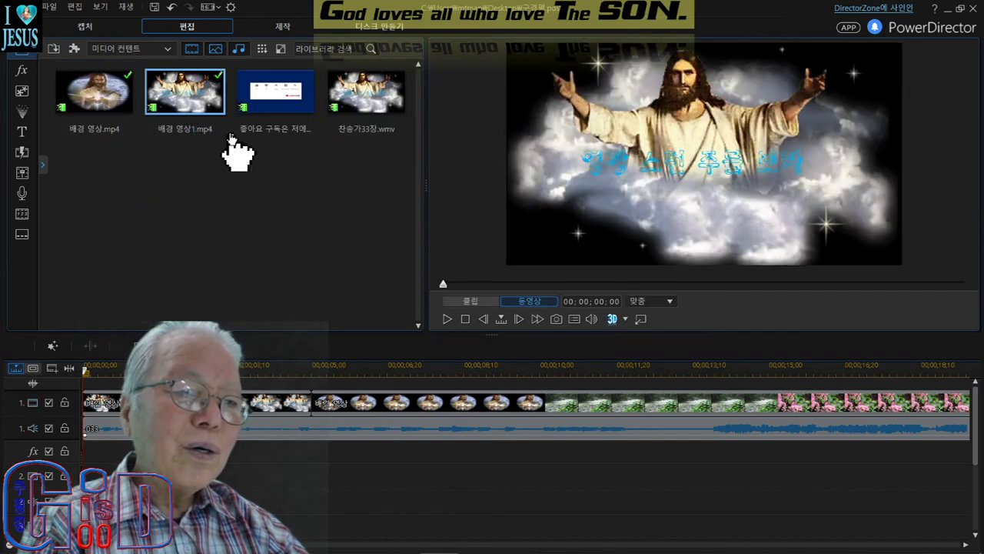
pyautogui.click(102, 94)
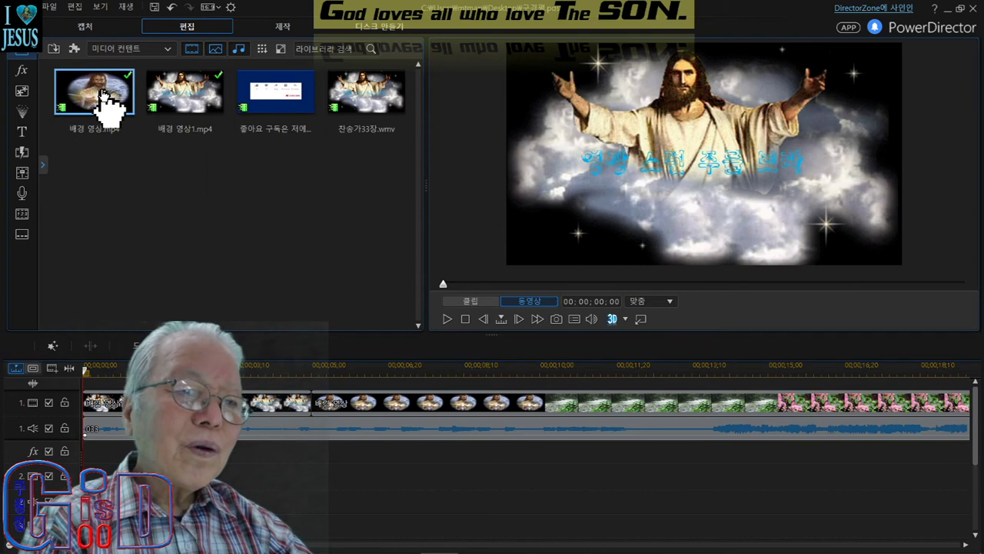
pyautogui.rightClick(101, 90)
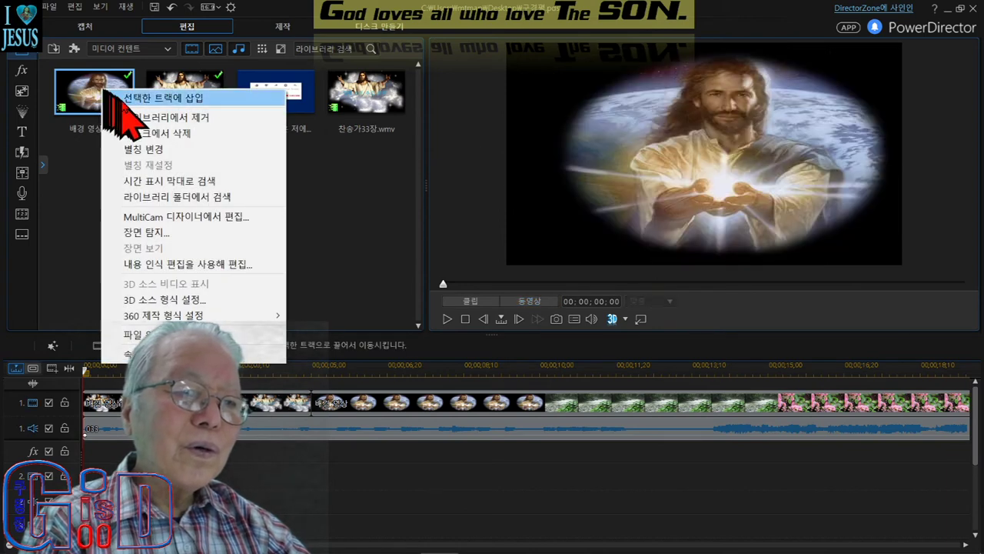
pyautogui.click(198, 123)
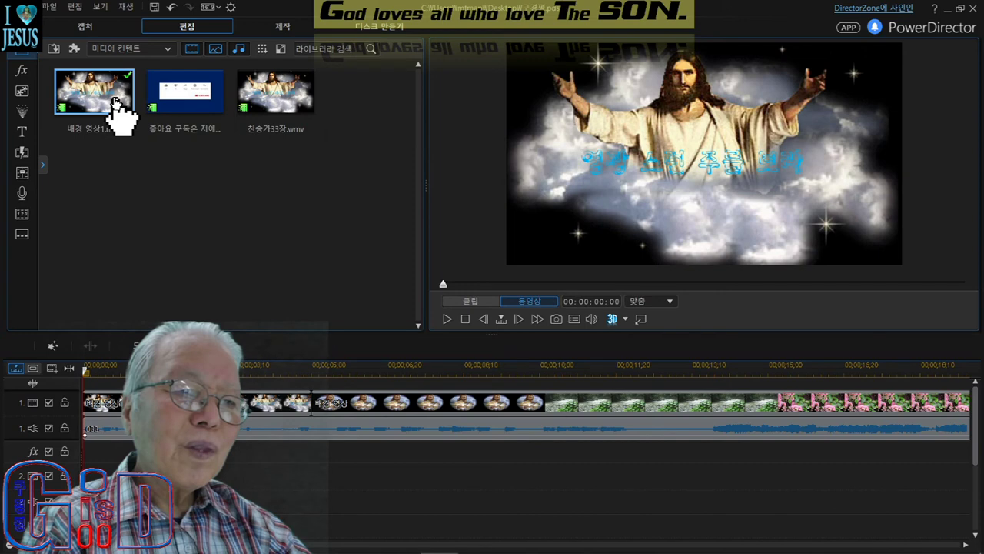
pyautogui.rightClick(122, 100)
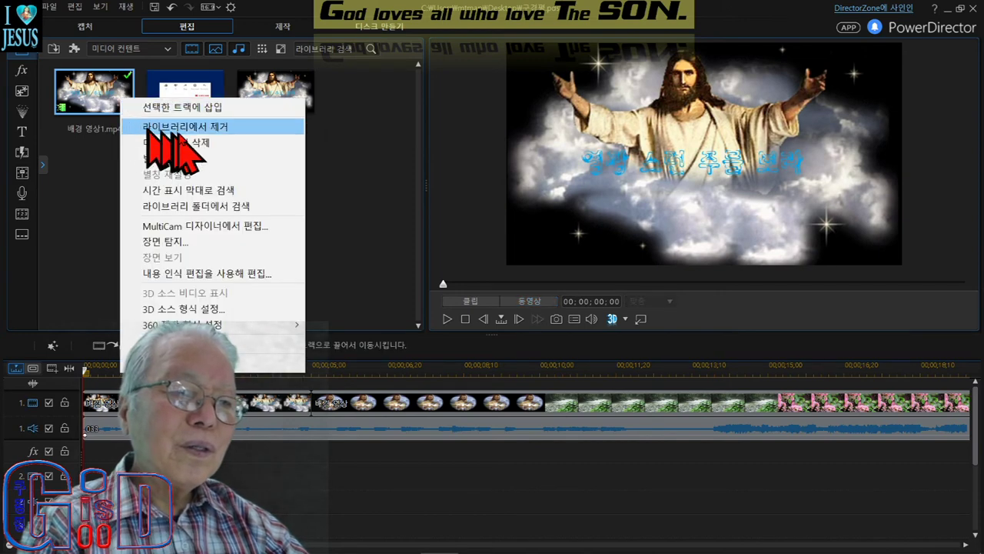
pyautogui.click(230, 126)
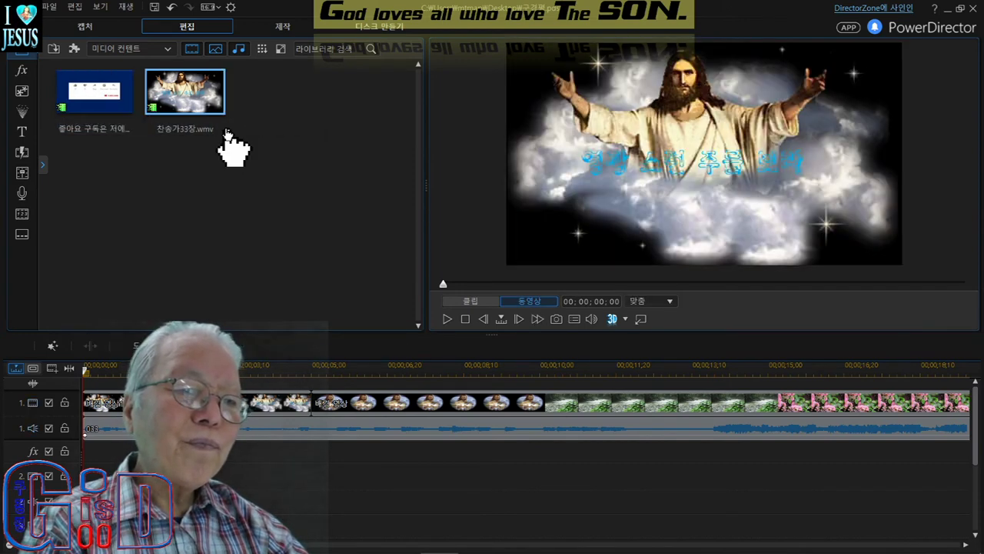
pyautogui.rightClick(189, 101)
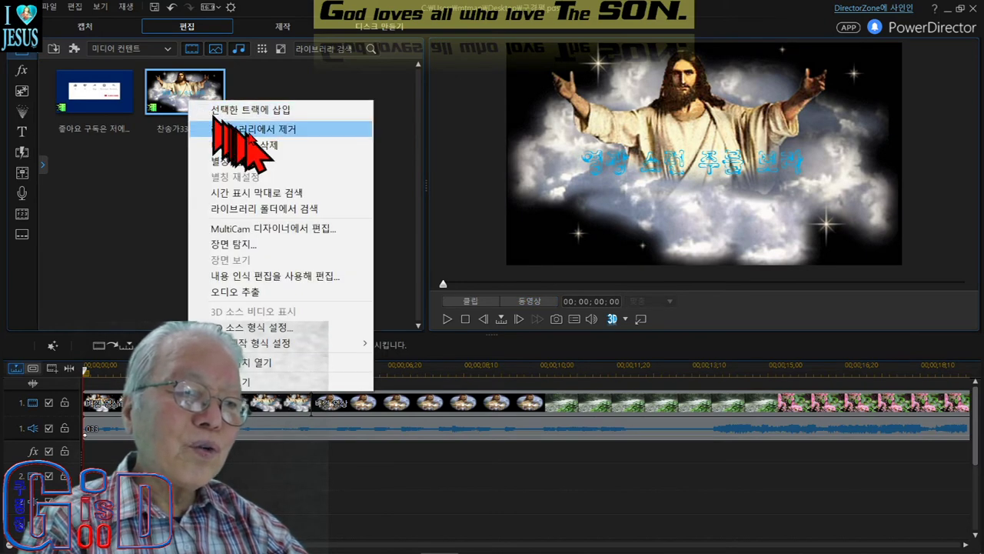
pyautogui.click(294, 129)
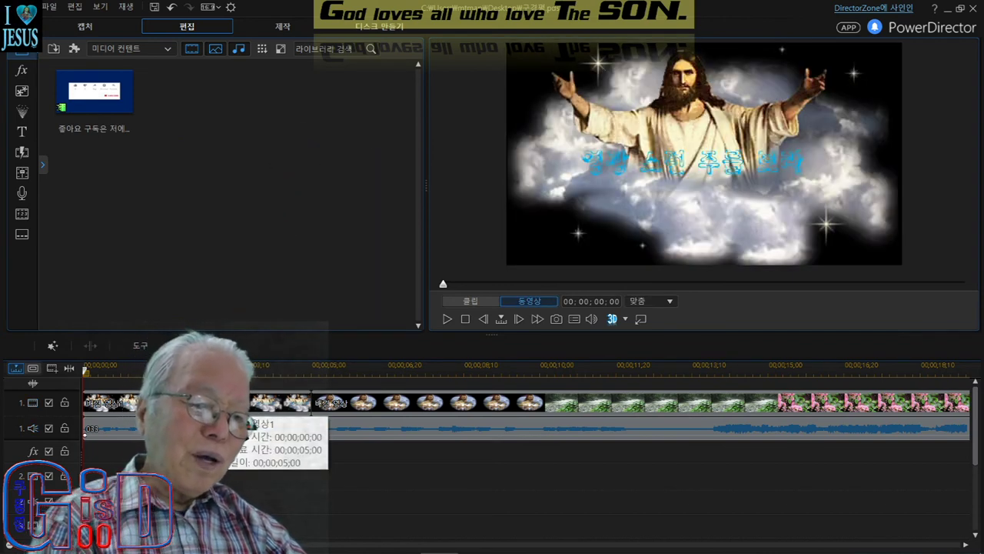
# - Delete all background video clips and the 033 audio clip from the timeline, from its start to its end
pyautogui.click(264, 425)
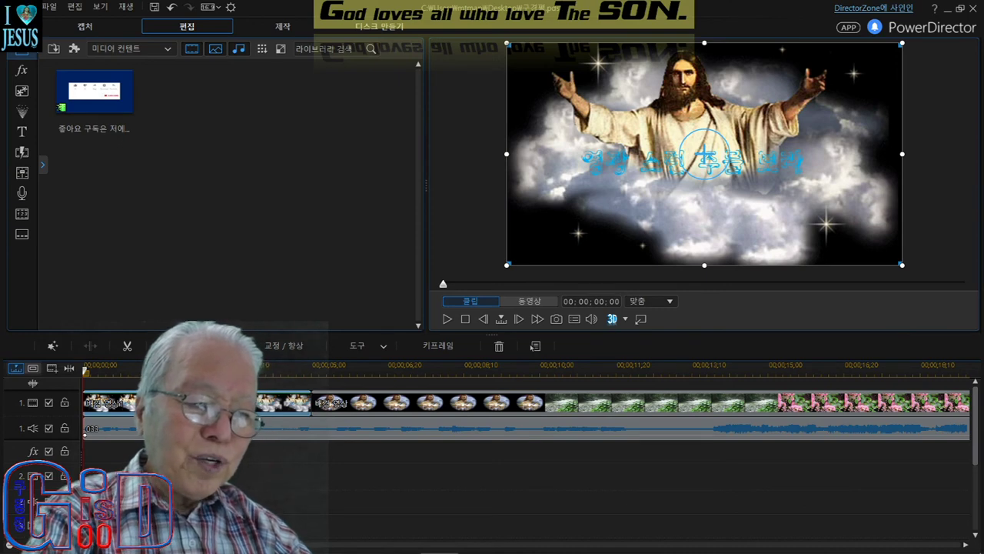
pyautogui.hscroll(10, 538, 462)
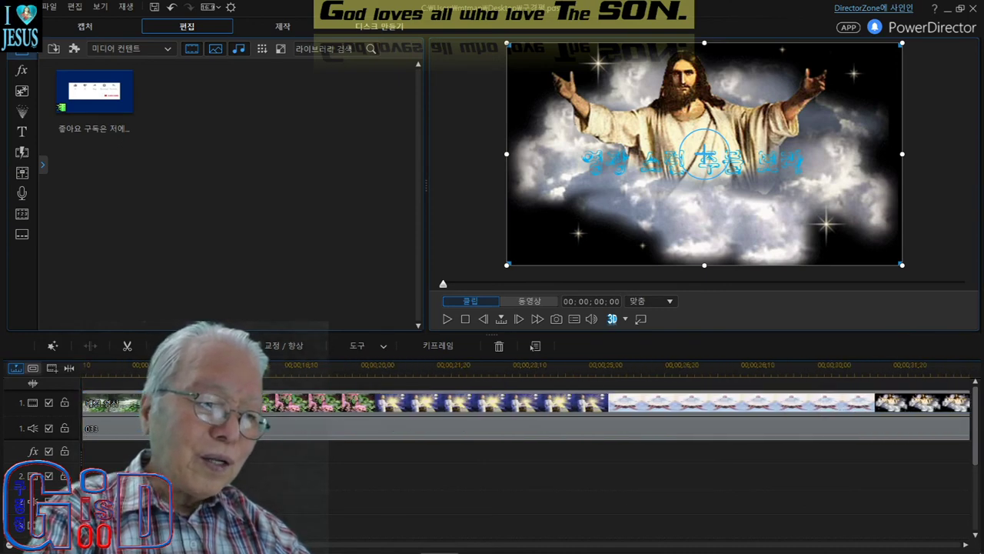
pyautogui.moveTo(553, 547); pyautogui.dragTo(923, 548)
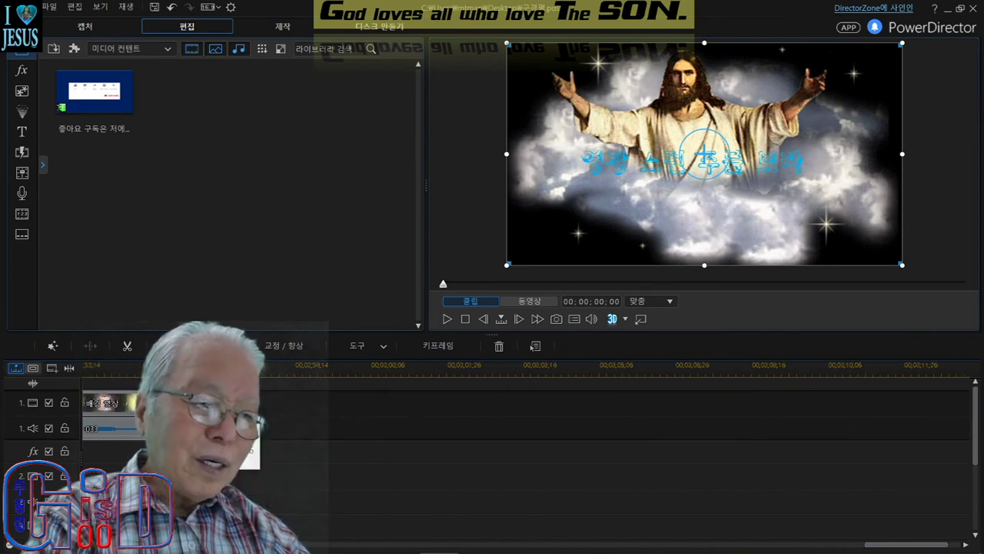
pyautogui.press('End')
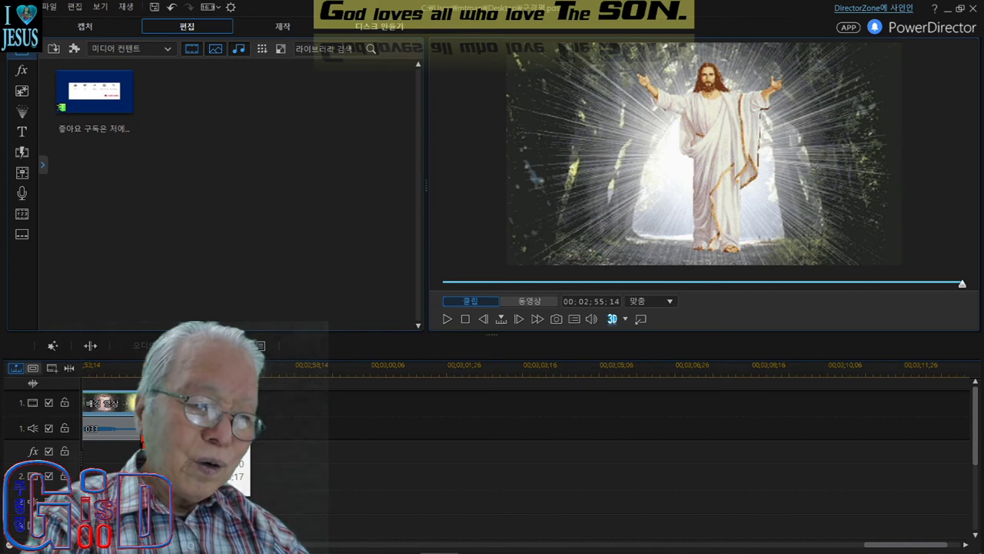
pyautogui.click(139, 433)
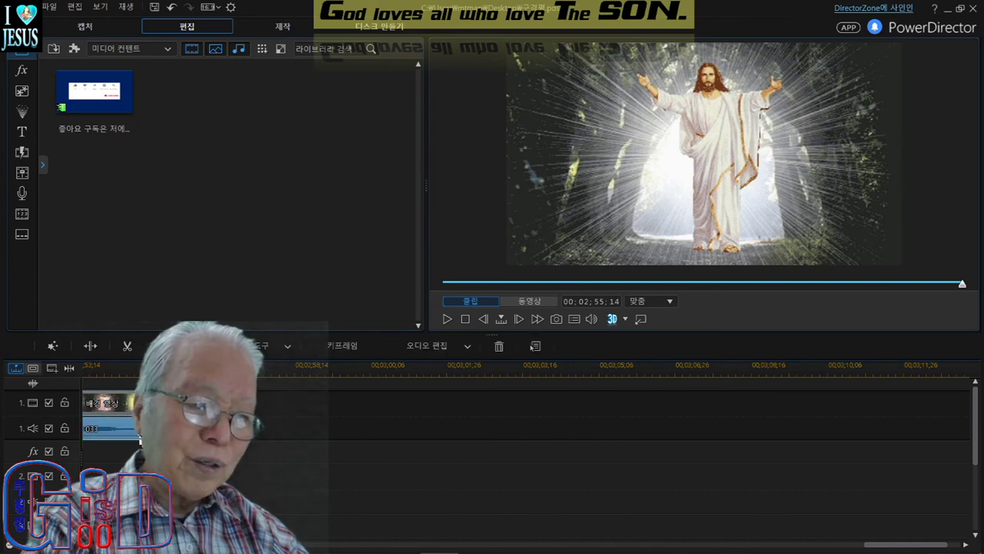
pyautogui.click(169, 366)
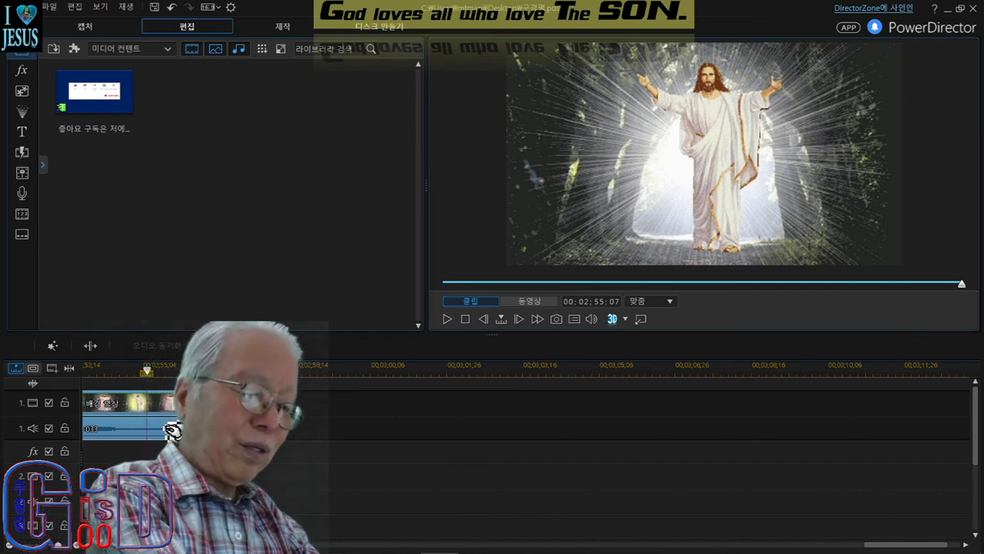
pyautogui.press('Delete')
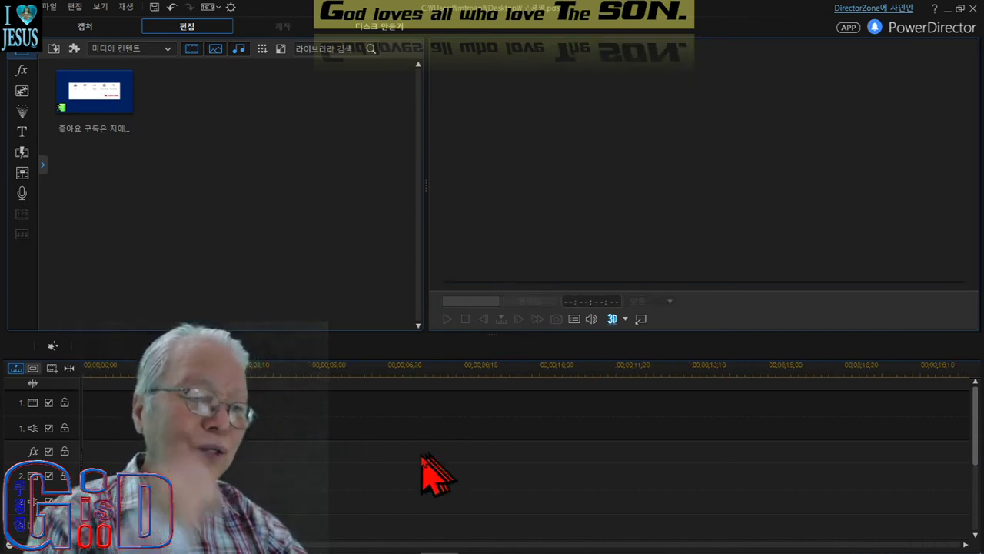
# - Close PowerDirector and save the changes to the current project
pyautogui.click(972, 8)
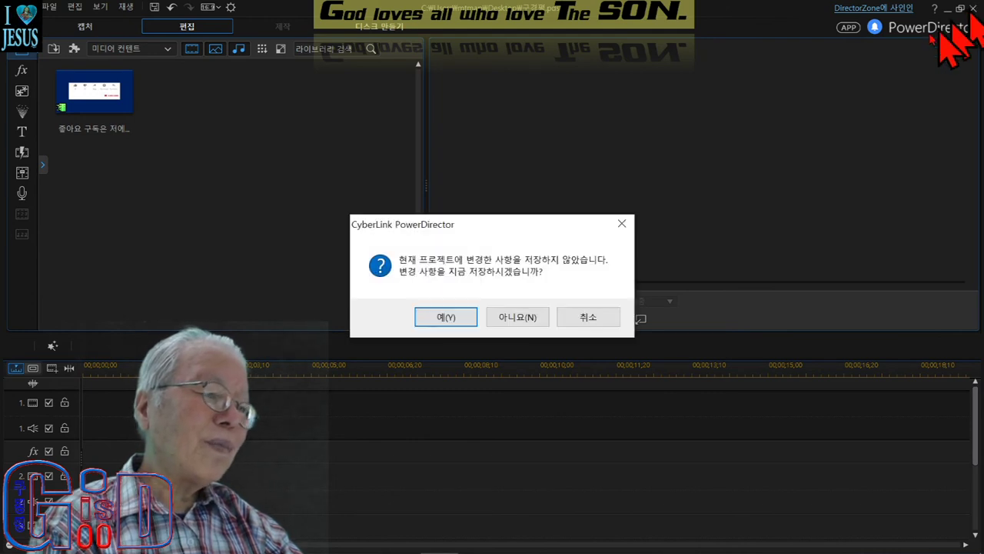
pyautogui.click(434, 315)
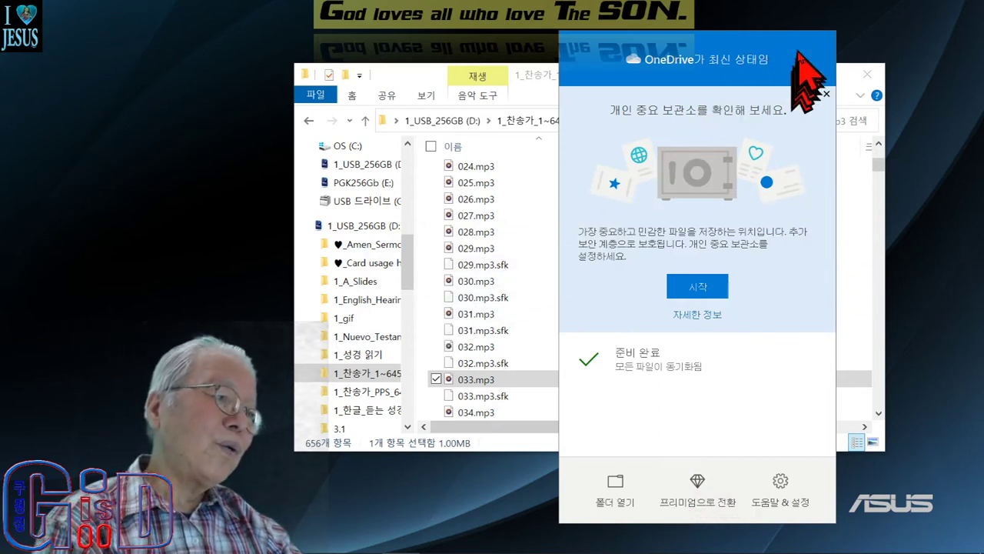
# - Clear the desktop by dismissing the OneDrive Personal Vault notice, opening and minimizing the OneDrive folder, and closing the 1_찬송가_1~645_mp3 folder window
pyautogui.click(827, 95)
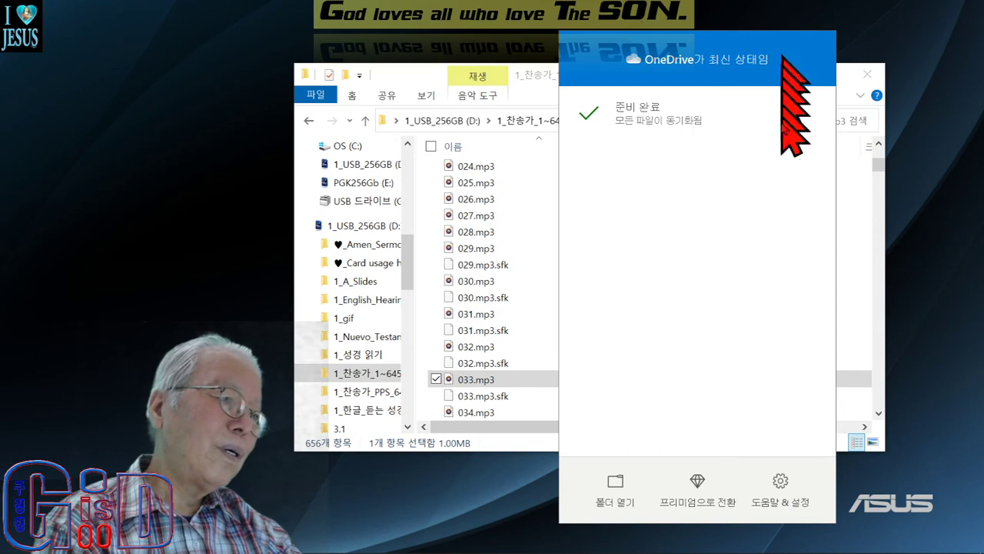
pyautogui.click(632, 500)
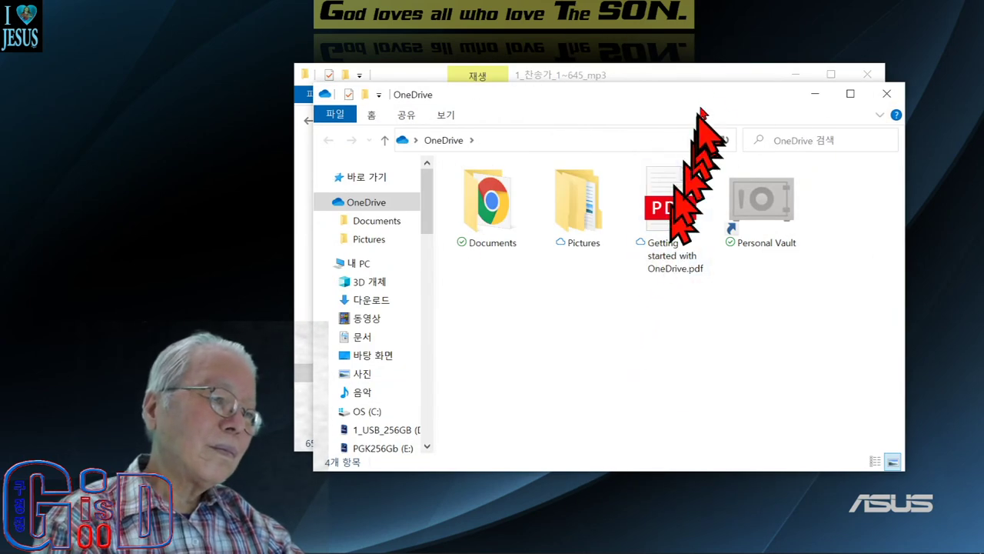
pyautogui.click(815, 93)
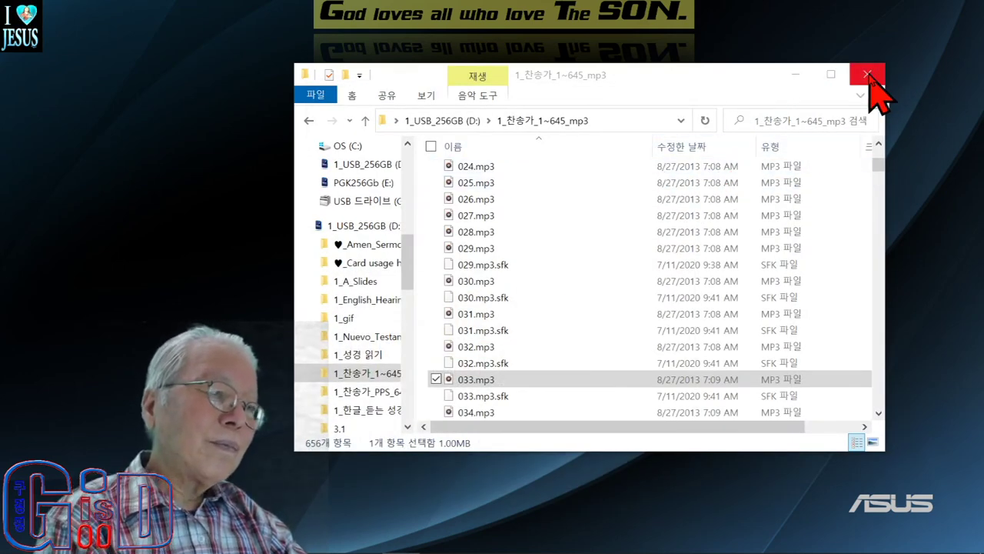
pyautogui.click(868, 74)
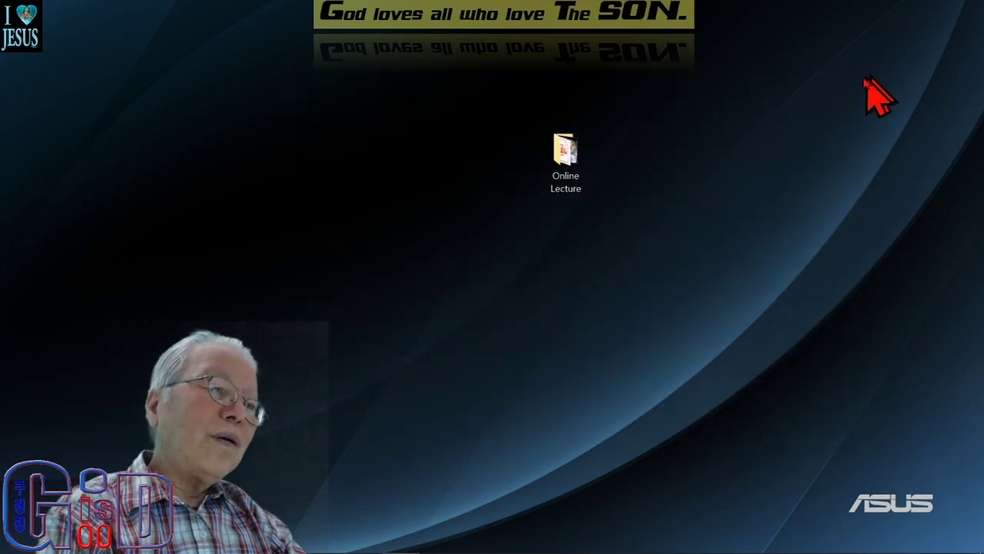